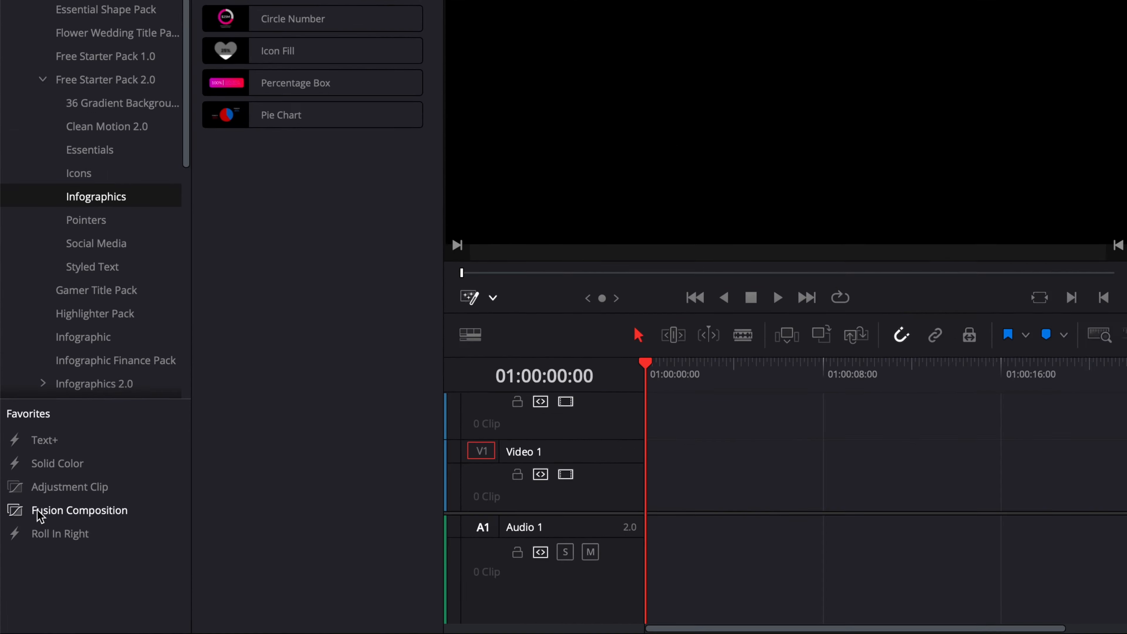
# - Place a Fusion Composition clip on the Video 1 track and open it on the Fusion page
pyautogui.moveTo(26, 542); pyautogui.dragTo(86, 542)
pyautogui.moveTo(133, 490); pyautogui.dragTo(764, 478)
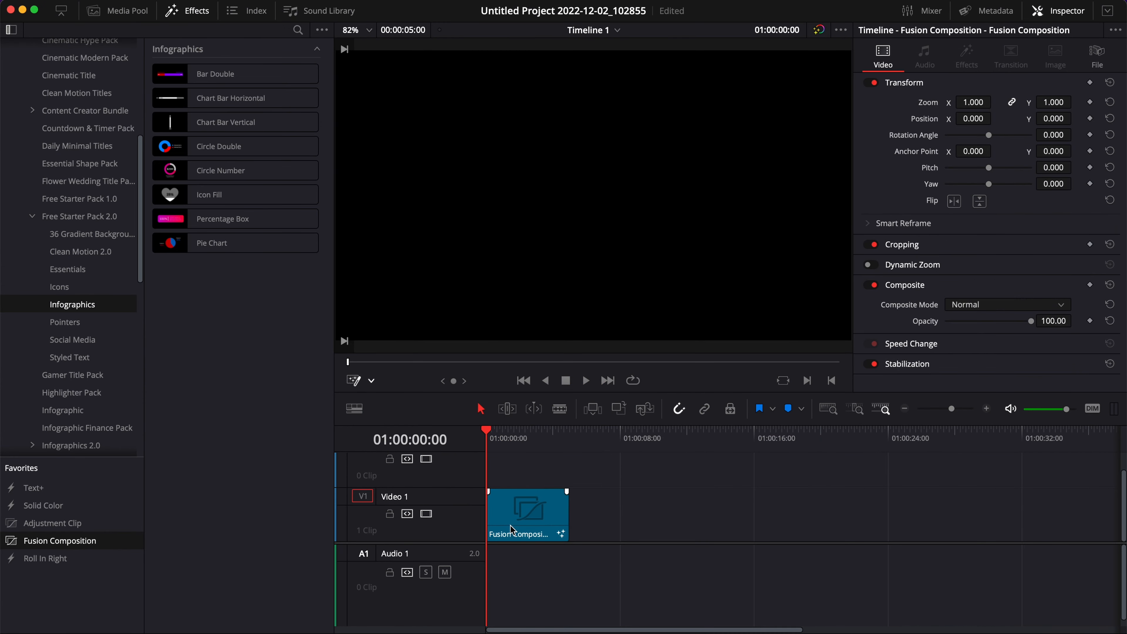
pyautogui.click(512, 530)
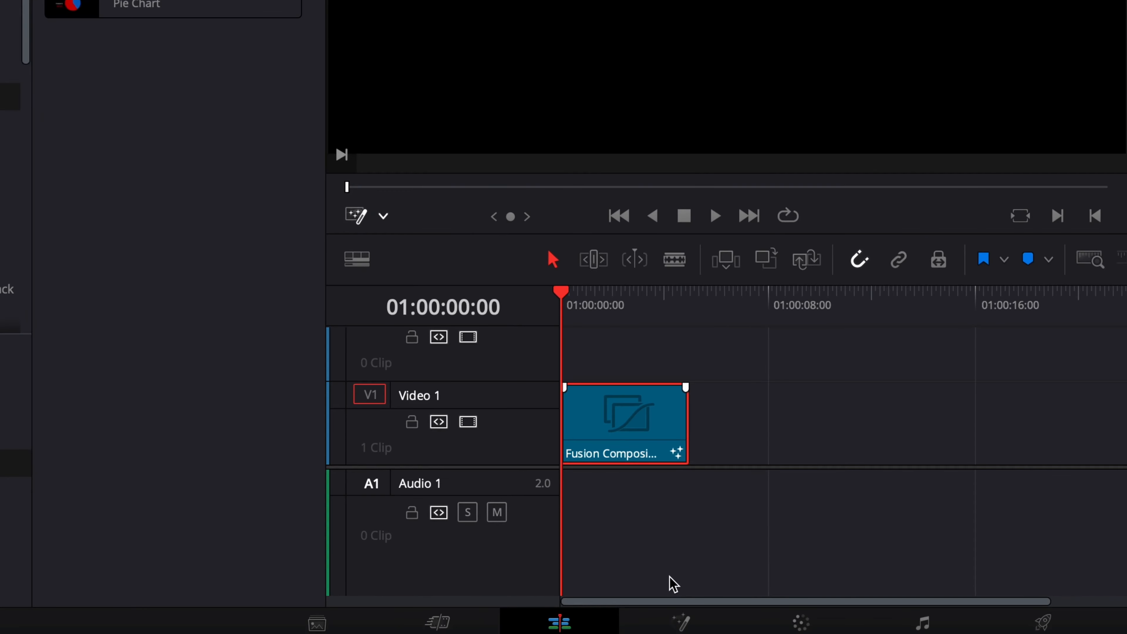
pyautogui.click(681, 621)
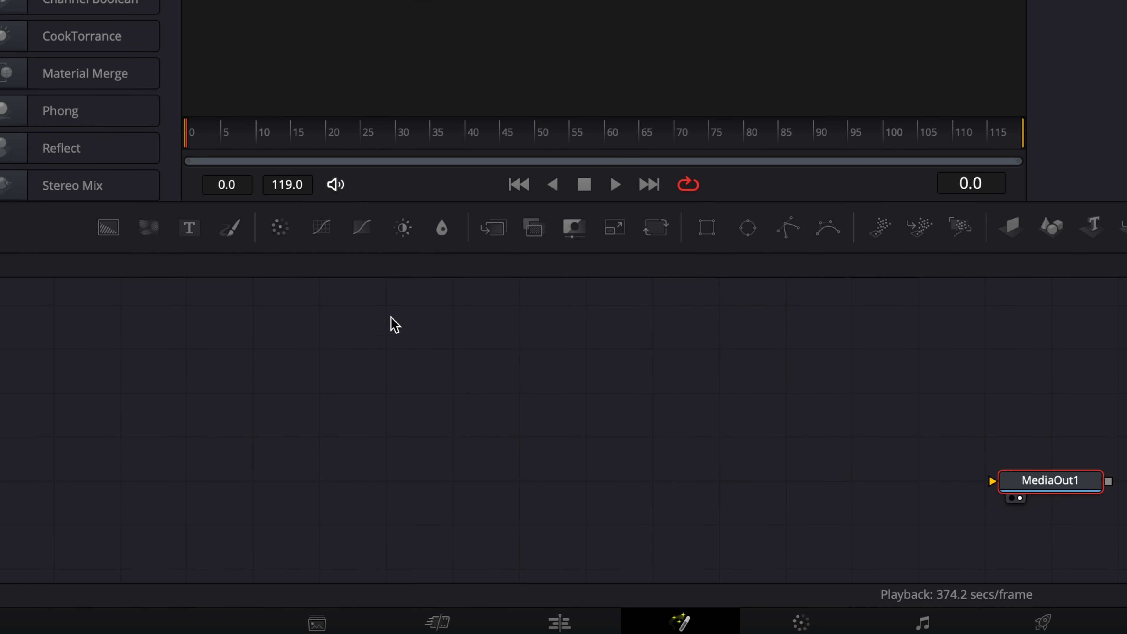
# - Add a Background node feeding MediaOut1 and set its alpha to 0
pyautogui.moveTo(132, 233); pyautogui.dragTo(1018, 491)
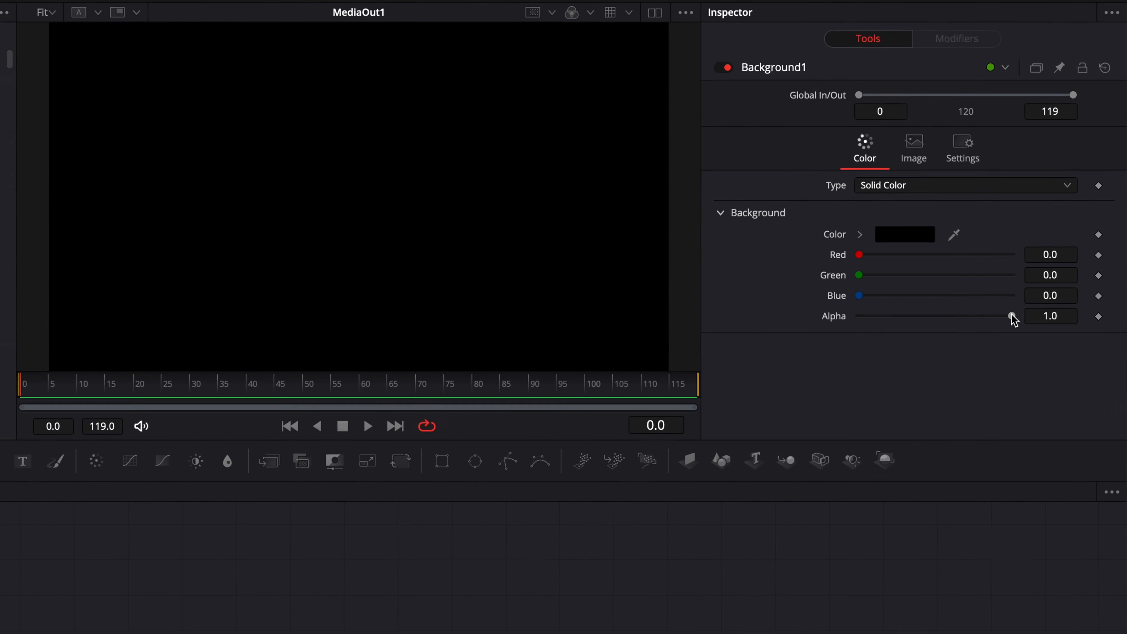
pyautogui.moveTo(1011, 319); pyautogui.dragTo(811, 320)
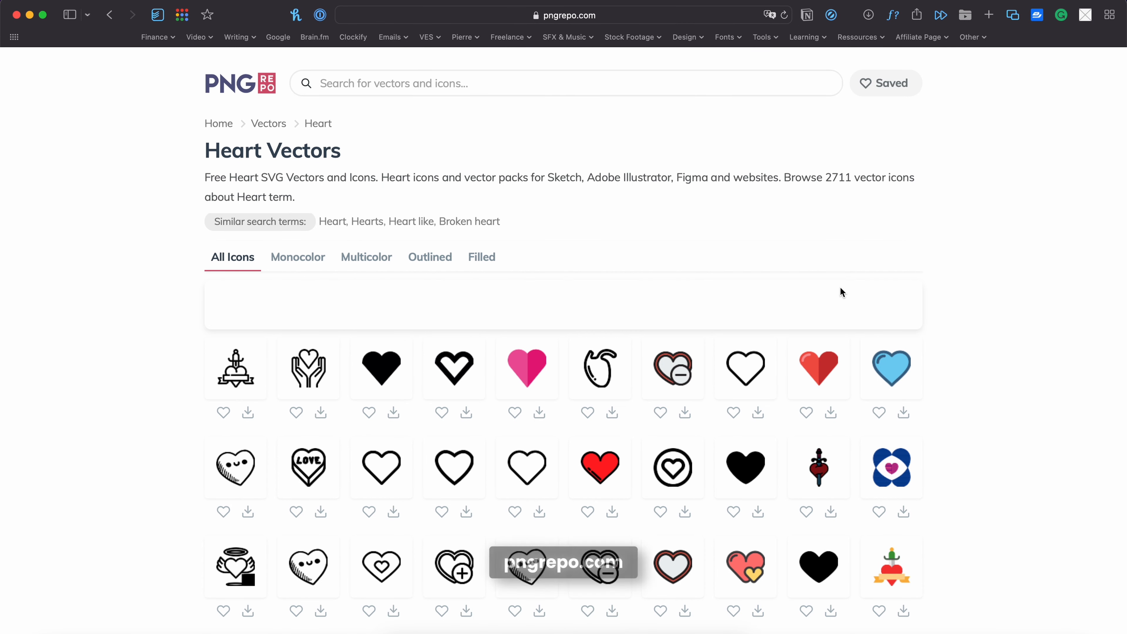
# - Switch to the pngrepo.com heart vectors page, download a solid black heart icon, and bring it into the node editor
pyautogui.scroll(-3, 840, 288)
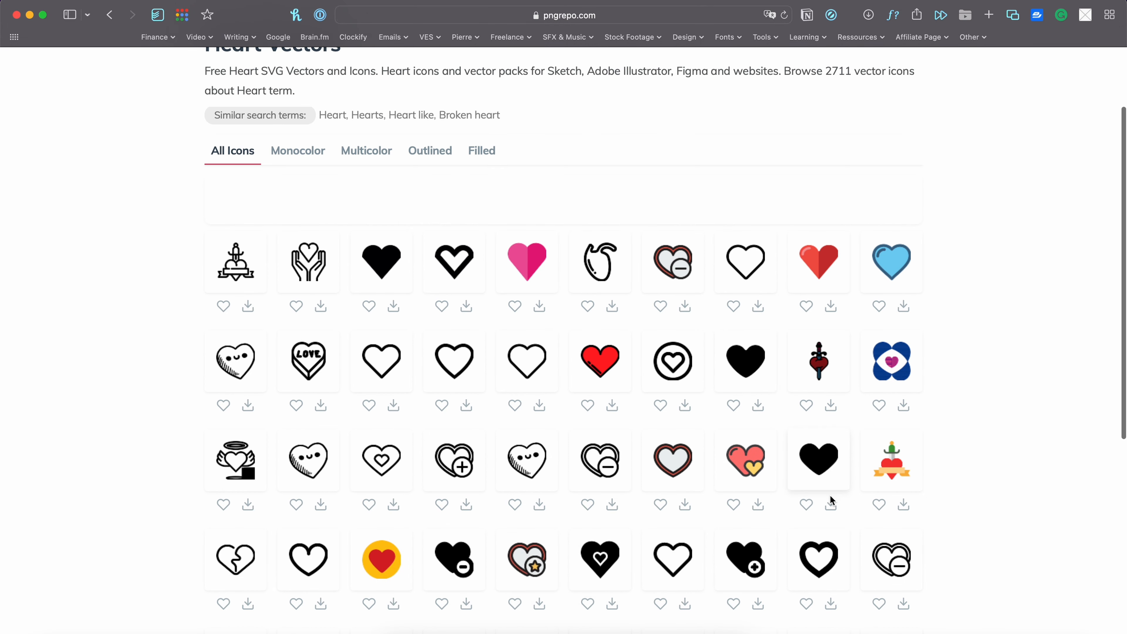
pyautogui.click(830, 508)
pyautogui.click(421, 368)
pyautogui.click(971, 630)
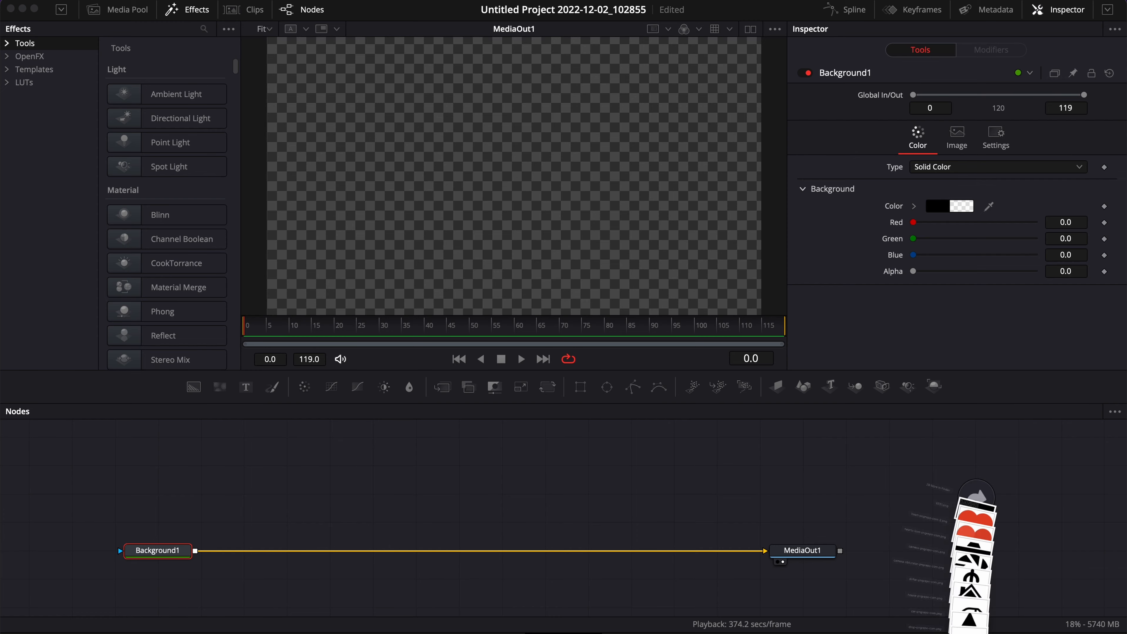
pyautogui.moveTo(971, 626); pyautogui.dragTo(449, 442)
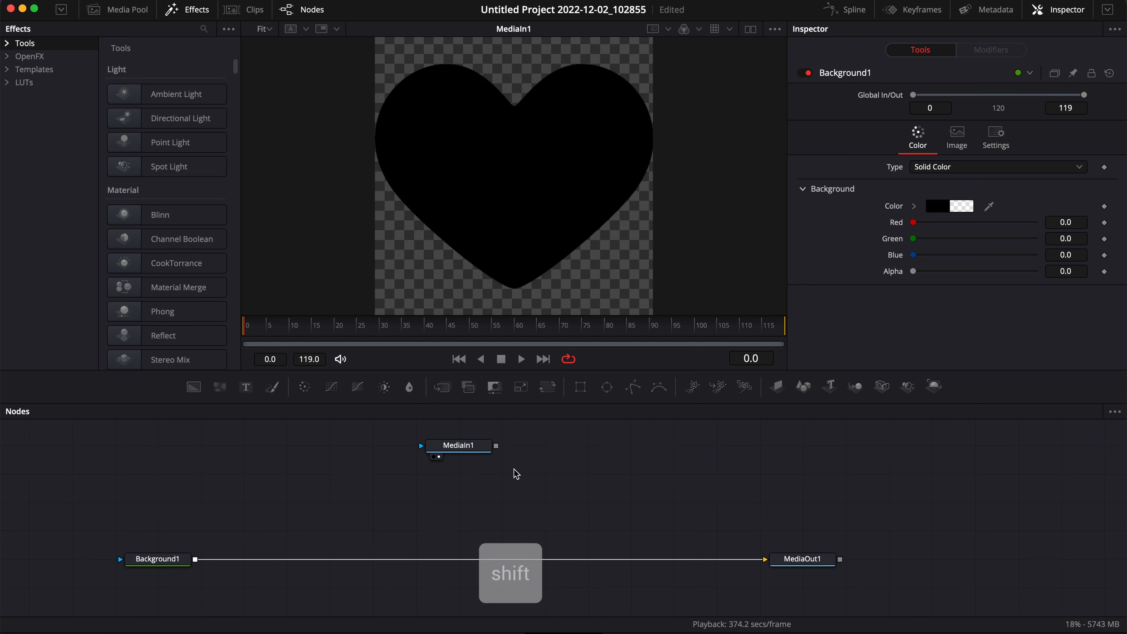
# - Add a Bitmap node and connect the heart's MediaIn1 output into it
pyautogui.hotkey('shift', 'space')
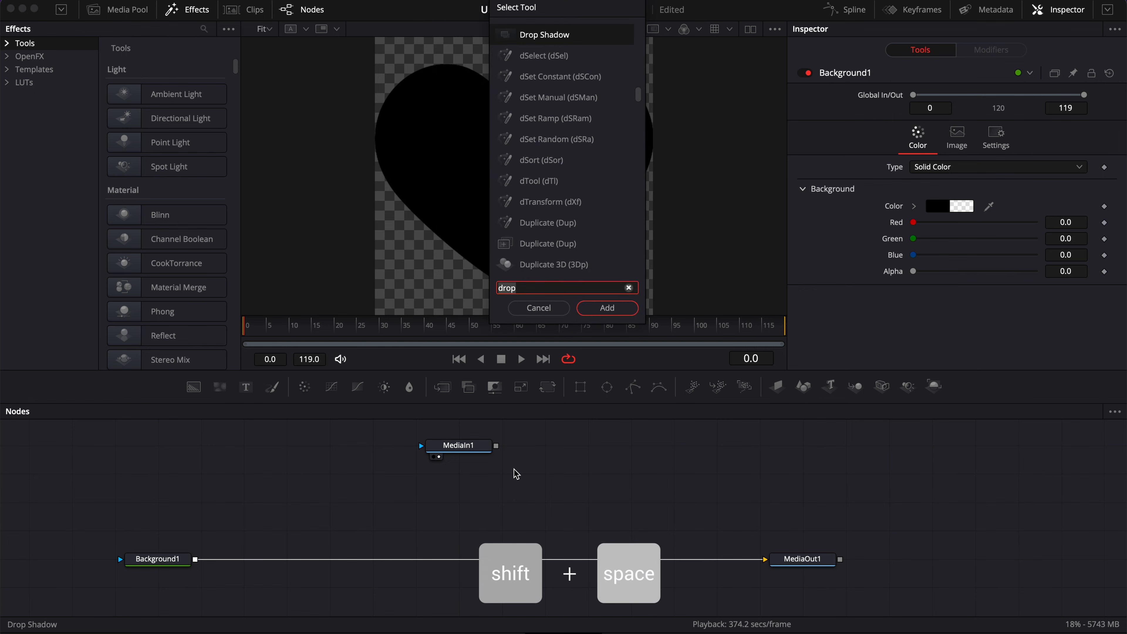
pyautogui.write('bi')
pyautogui.press('Return')
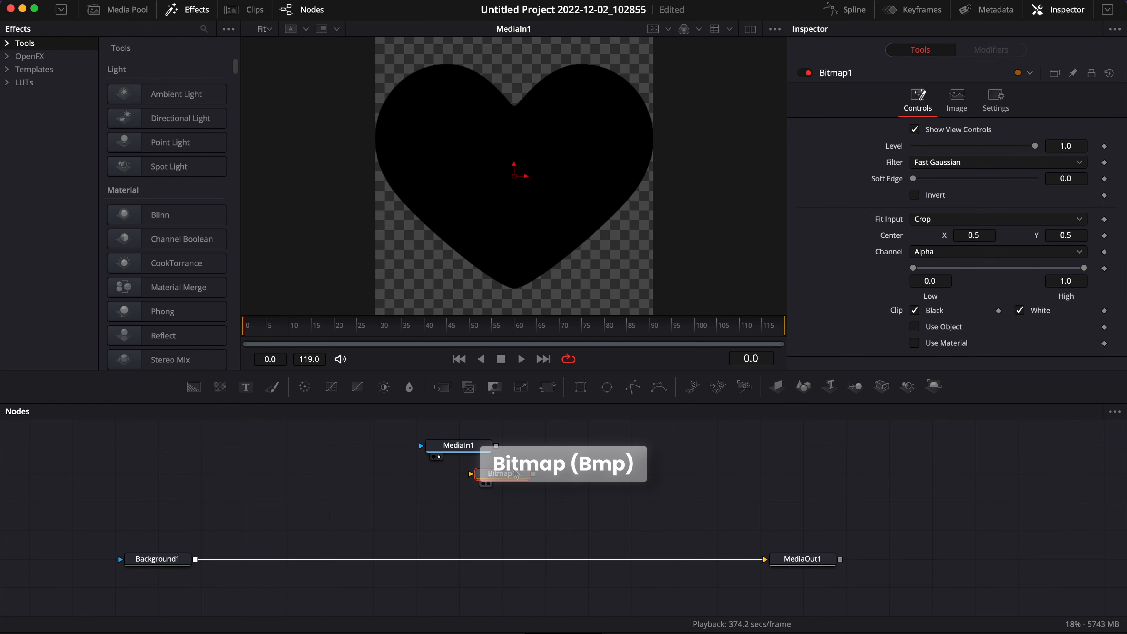
pyautogui.moveTo(496, 445); pyautogui.dragTo(523, 447)
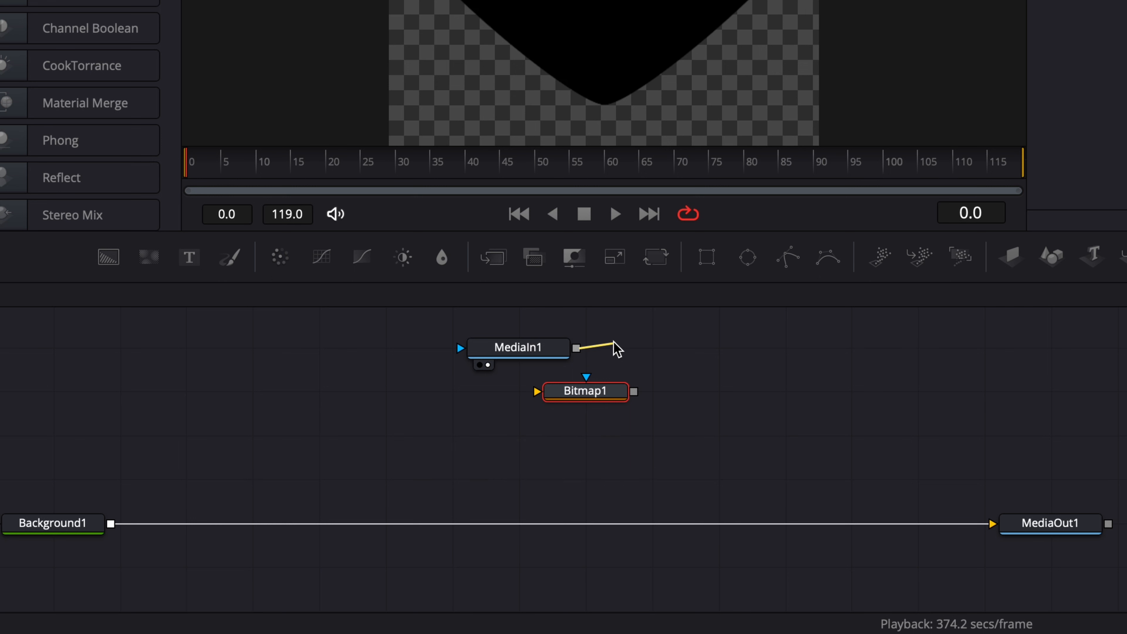
pyautogui.moveTo(617, 348); pyautogui.dragTo(528, 398)
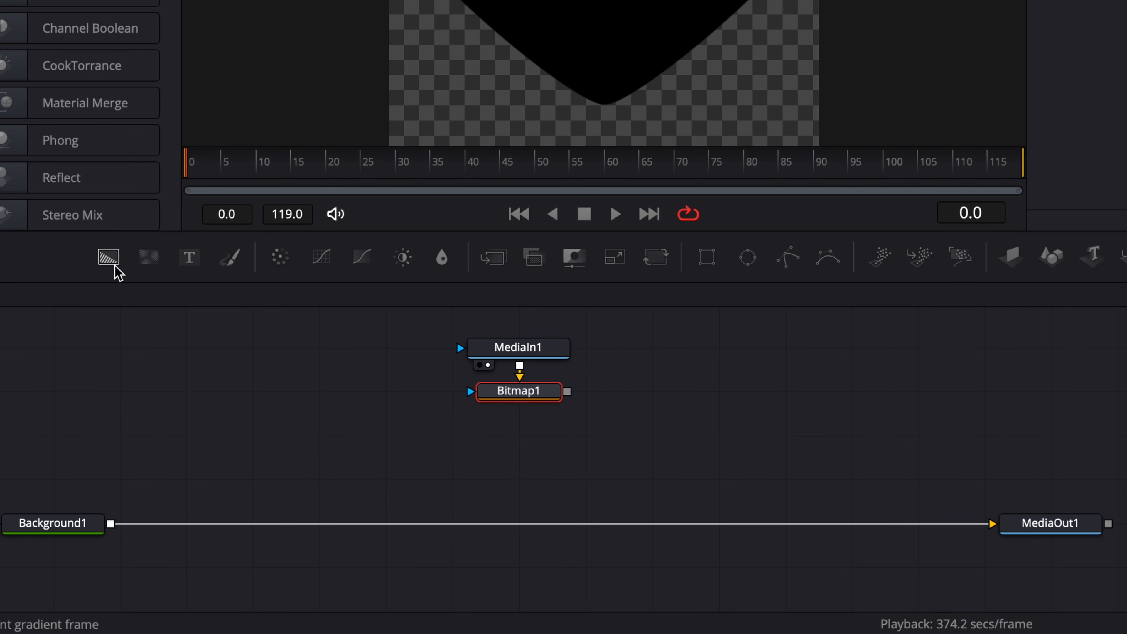
# - Add a second Background node and connect Bitmap1 to it as its mask
pyautogui.moveTo(114, 267); pyautogui.dragTo(544, 445)
pyautogui.moveTo(567, 392); pyautogui.dragTo(459, 437)
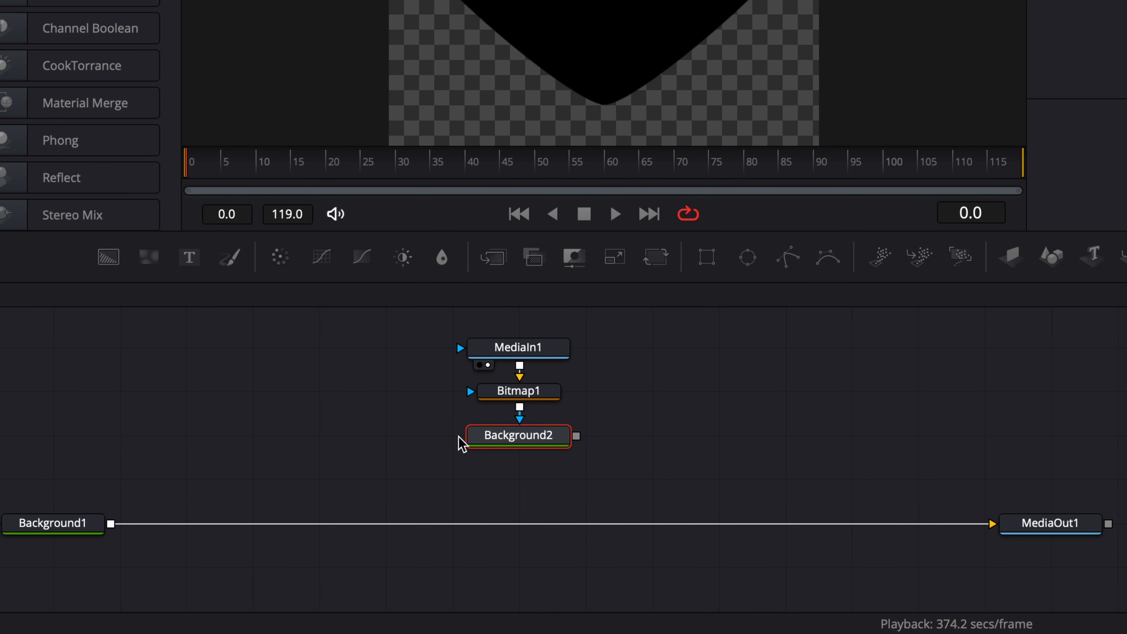
# - Merge Background2 over Background1 before MediaOut1 and view the final output
pyautogui.moveTo(576, 436); pyautogui.dragTo(112, 525)
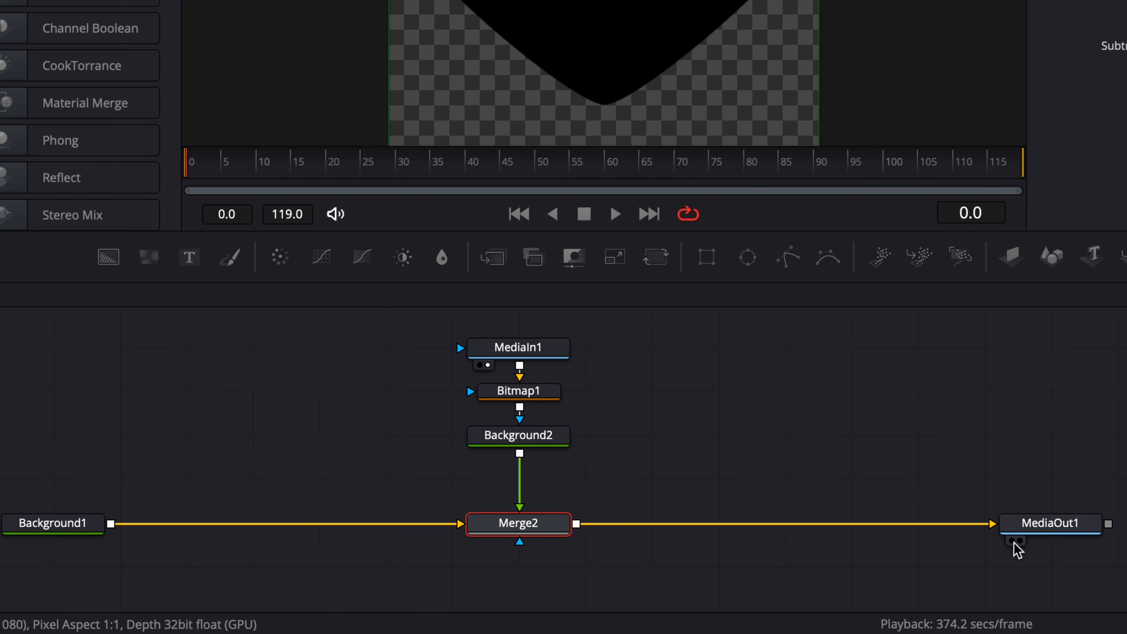
pyautogui.click(1020, 540)
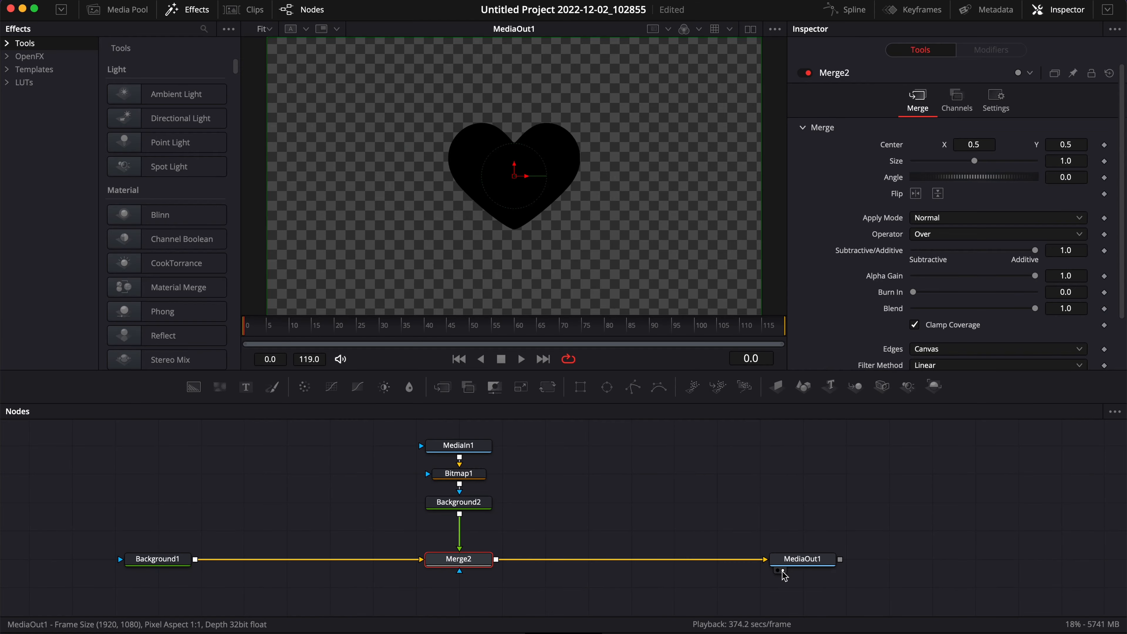
# - Set Background2's color to pure red with Red at 1.0
pyautogui.scroll(1, 412, 355)
pyautogui.moveTo(413, 355); pyautogui.dragTo(528, 465)
pyautogui.moveTo(466, 526); pyautogui.dragTo(463, 497)
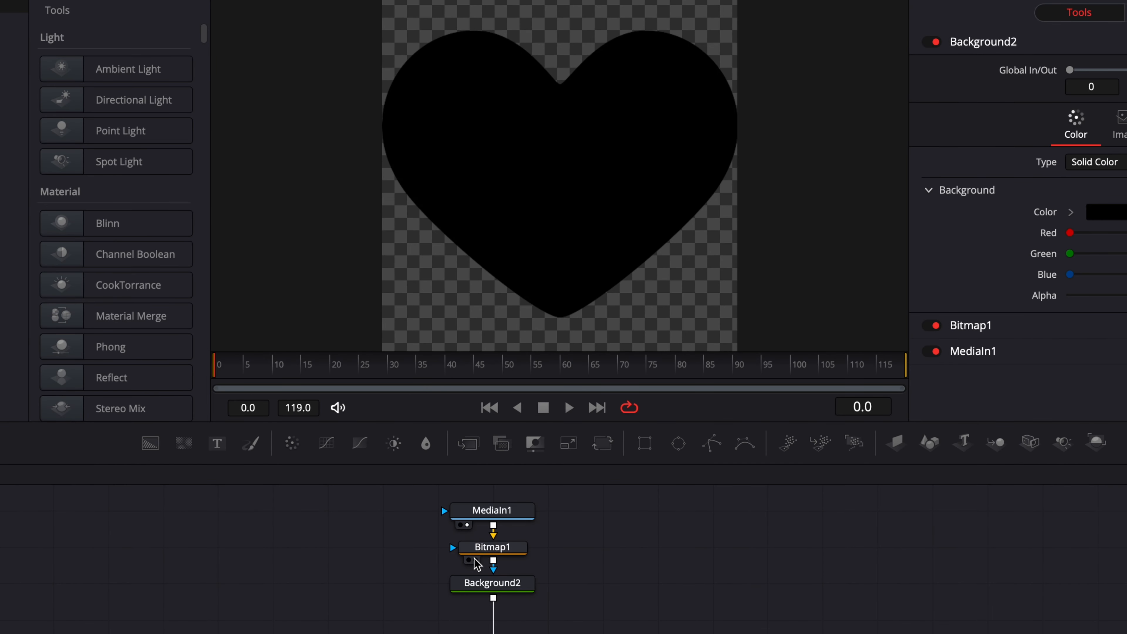
pyautogui.click(471, 559)
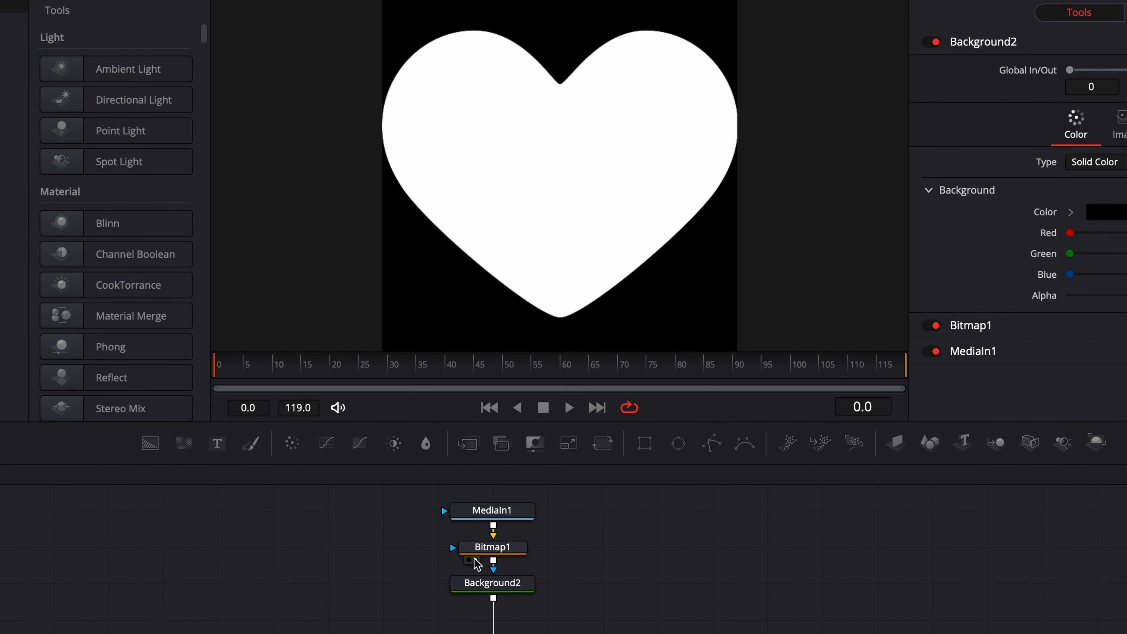
pyautogui.moveTo(471, 597)
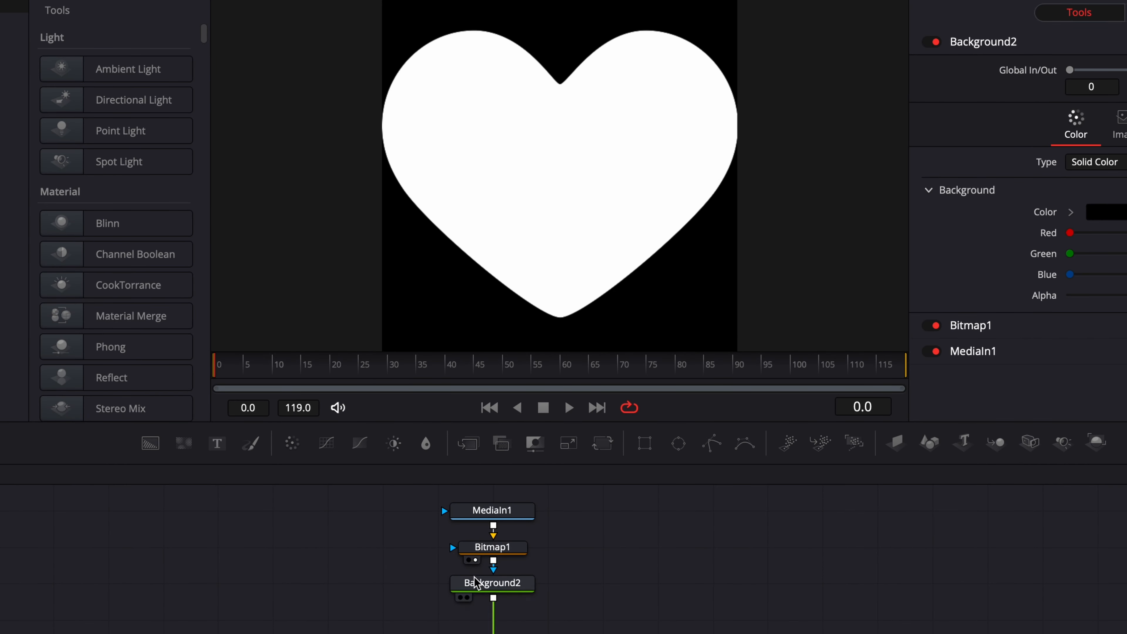
pyautogui.click(467, 597)
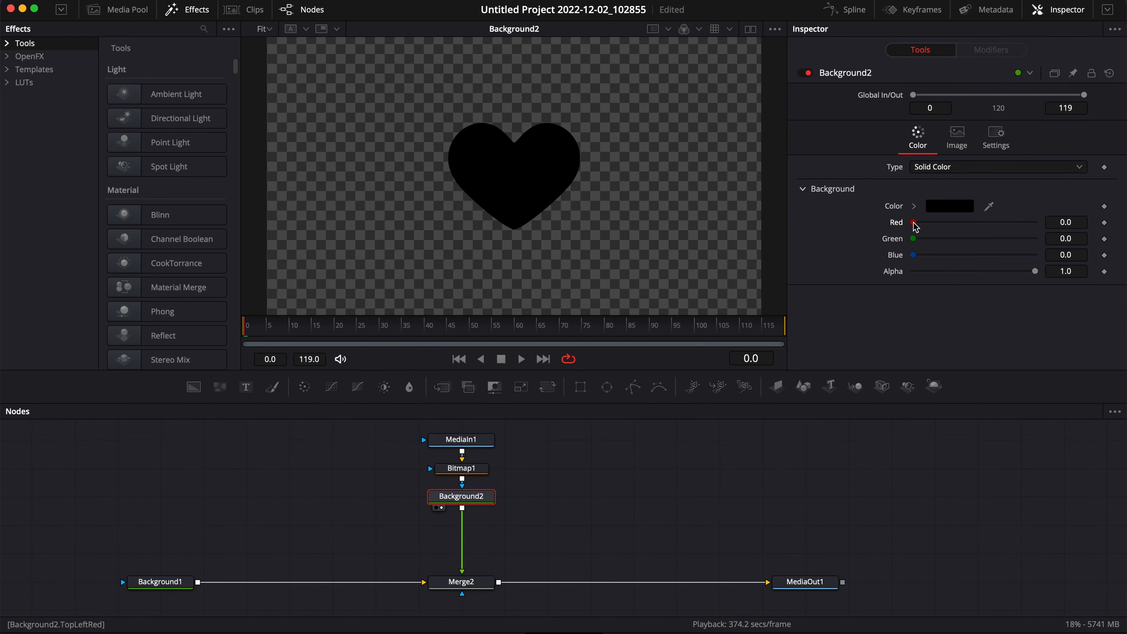
pyautogui.moveTo(916, 226); pyautogui.dragTo(1079, 251)
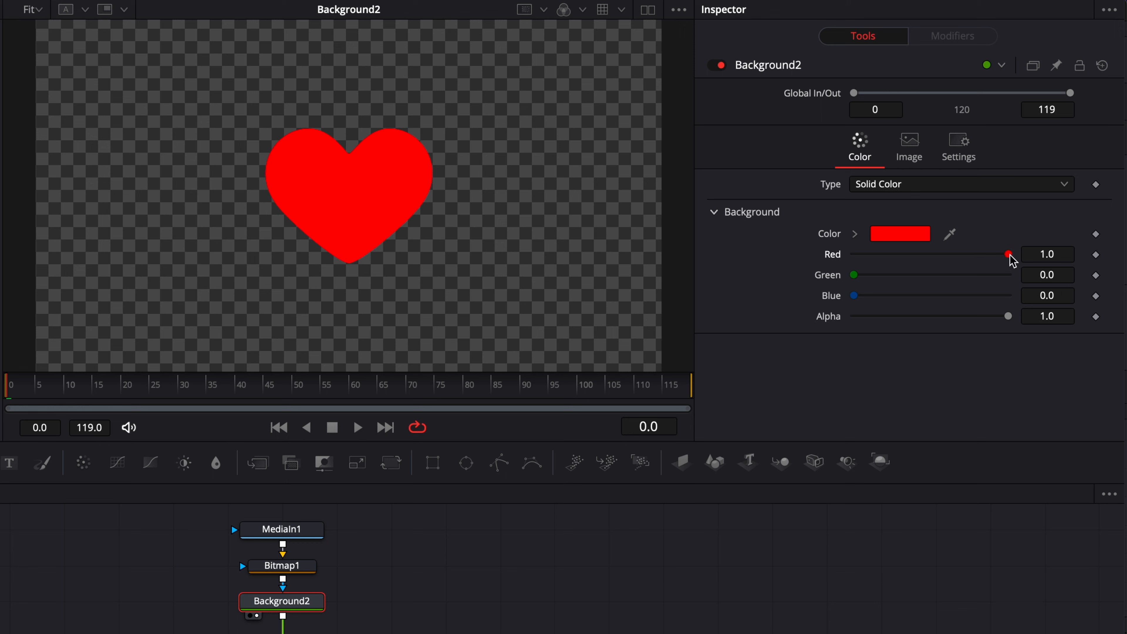
pyautogui.moveTo(1008, 253); pyautogui.dragTo(1009, 261)
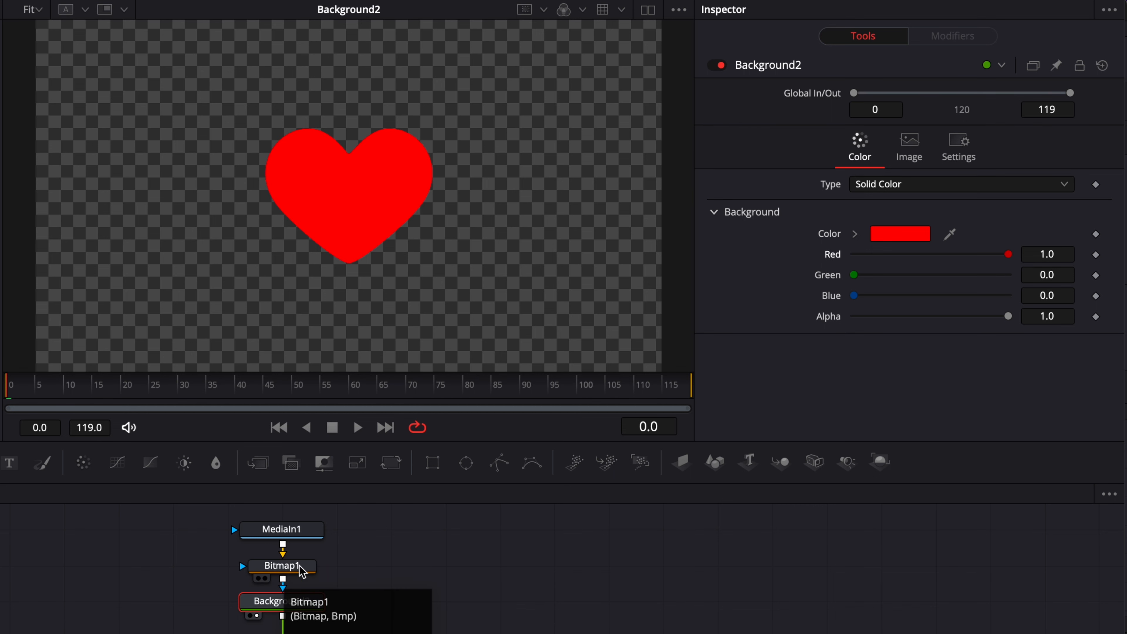
# - Preview the MediaIn1, Bitmap1 and Background2 outputs in the viewer
pyautogui.click(254, 544)
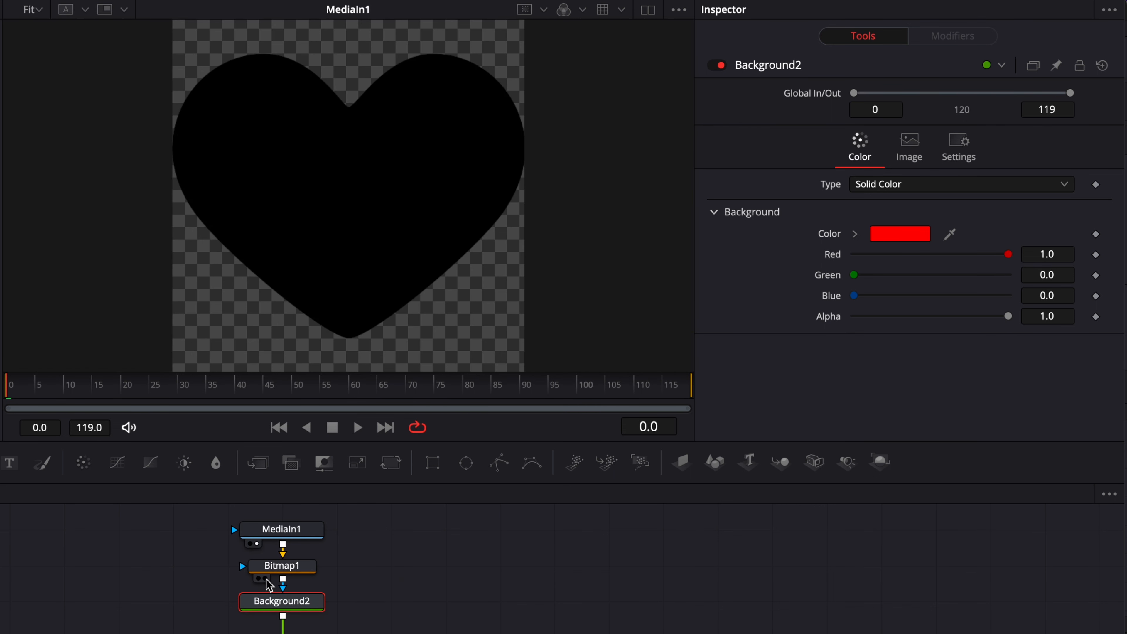
pyautogui.click(265, 579)
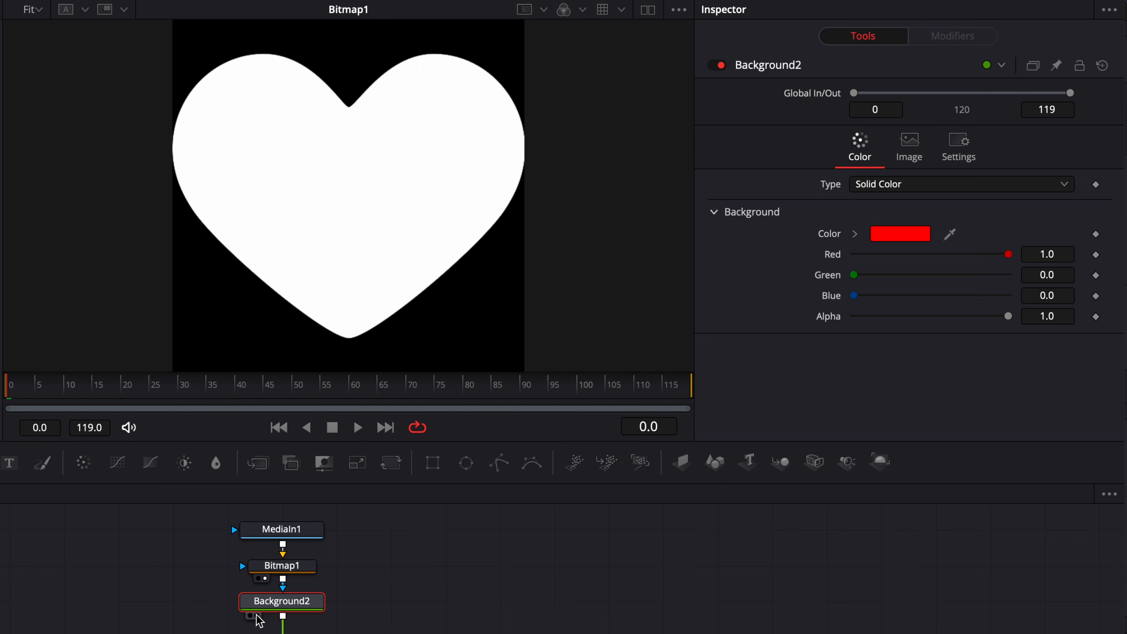
pyautogui.click(253, 616)
pyautogui.click(418, 547)
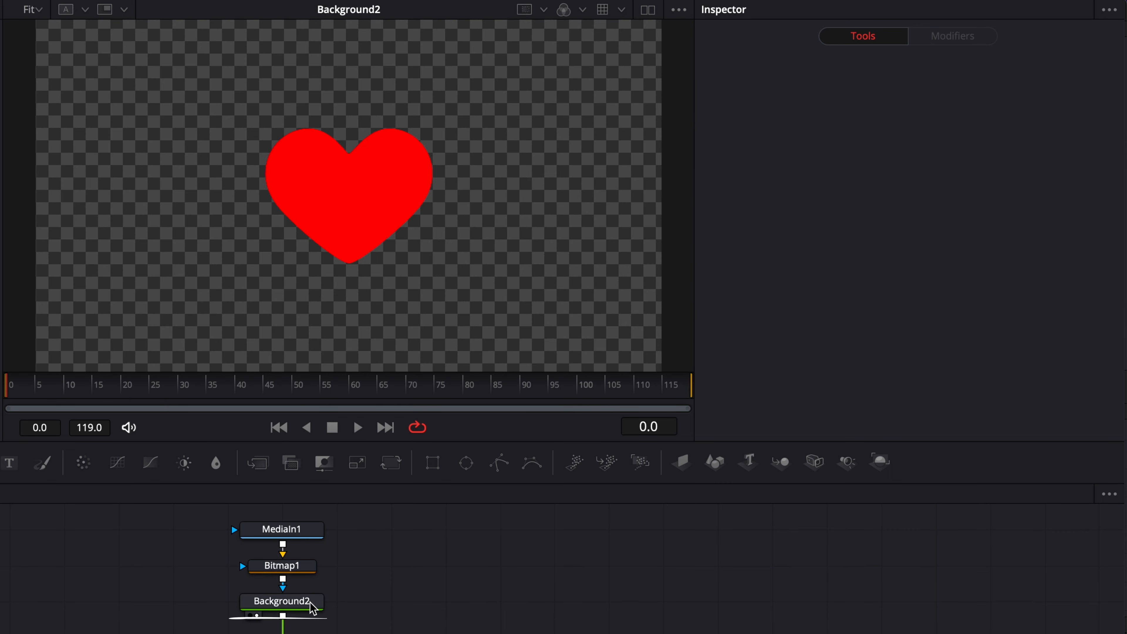
# - Insert a Transform node after Background2
pyautogui.click(302, 601)
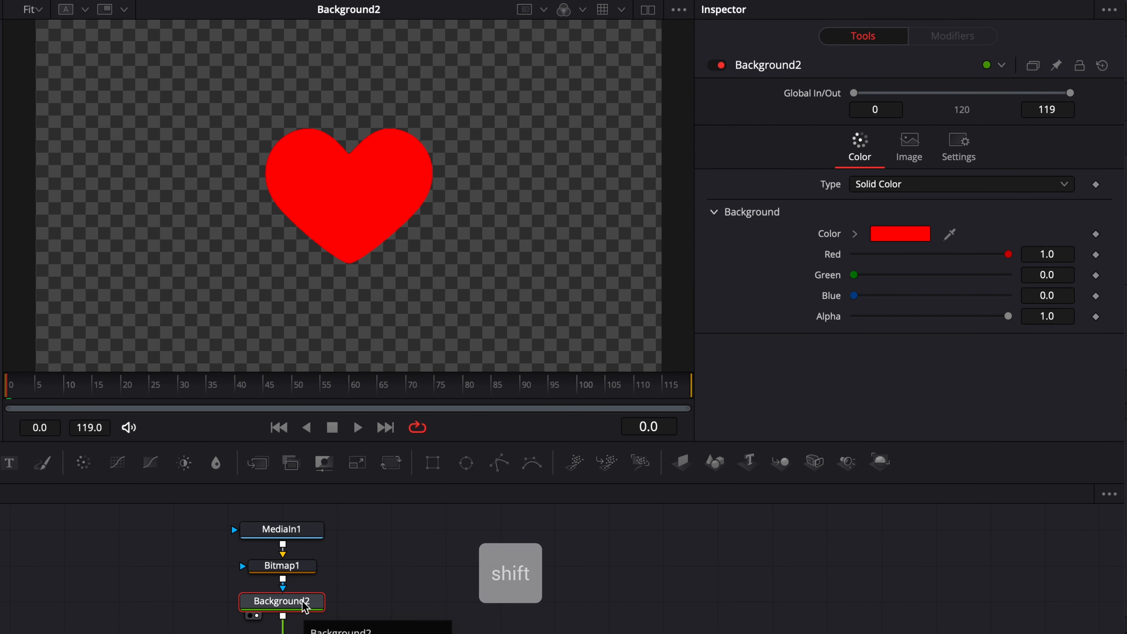
pyautogui.hotkey('shift', 'space')
pyautogui.write('bi')
pyautogui.press('BackSpace')
pyautogui.press('BackSpace')
pyautogui.write('tran')
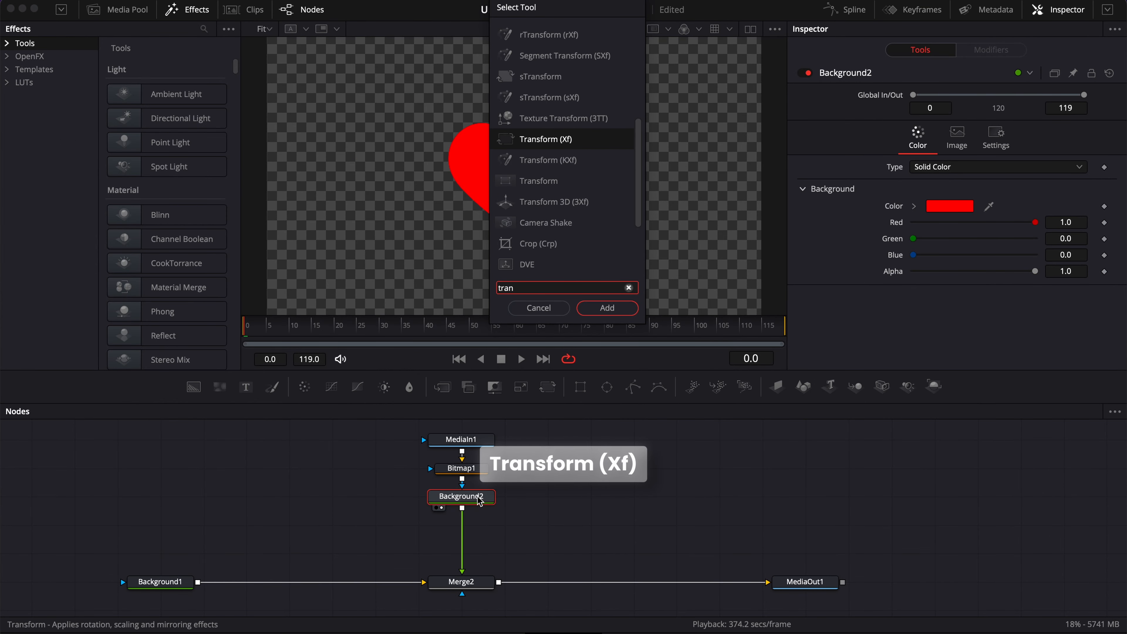
pyautogui.press('Return')
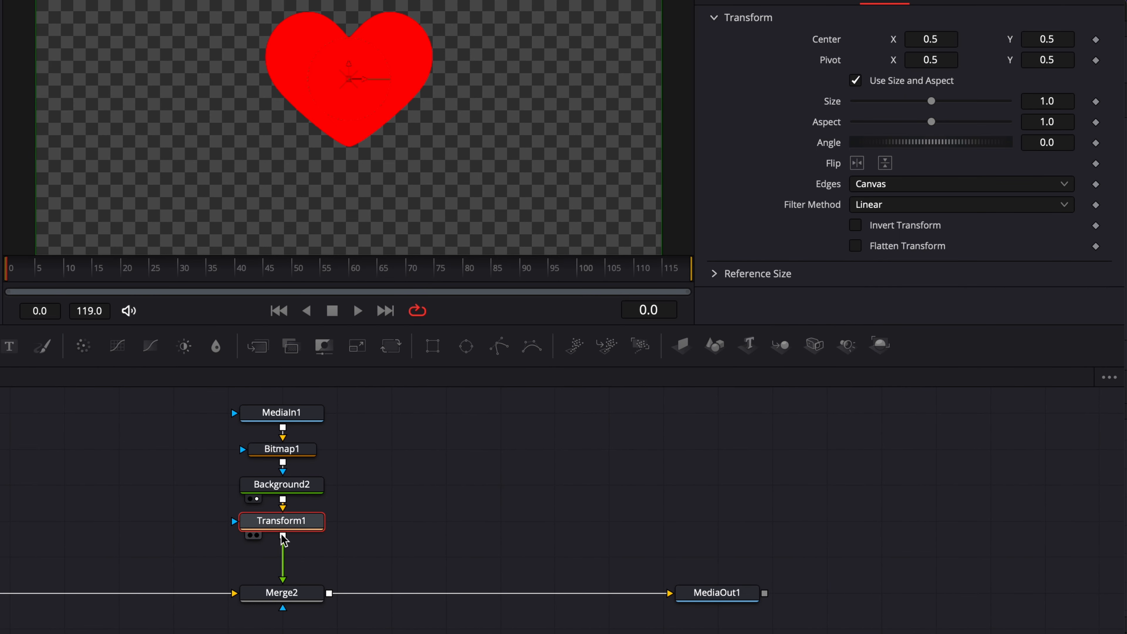
# - Feed Transform1 into a second merge after Merge2 and set Merge2's blend to 0.2
pyautogui.moveTo(283, 538); pyautogui.dragTo(330, 593)
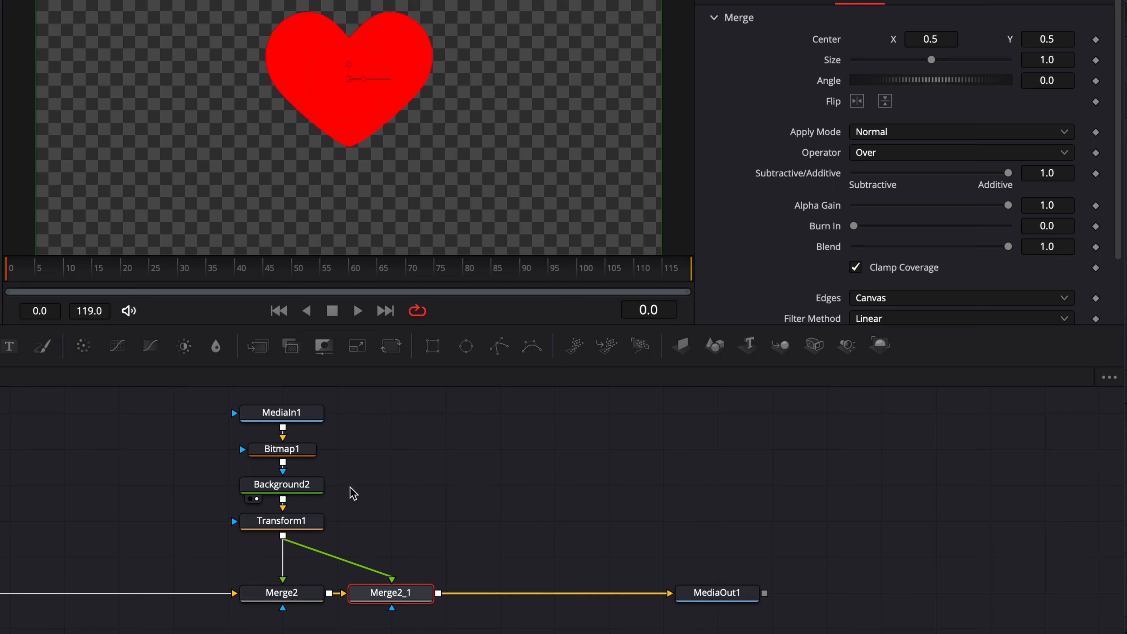
pyautogui.click(290, 596)
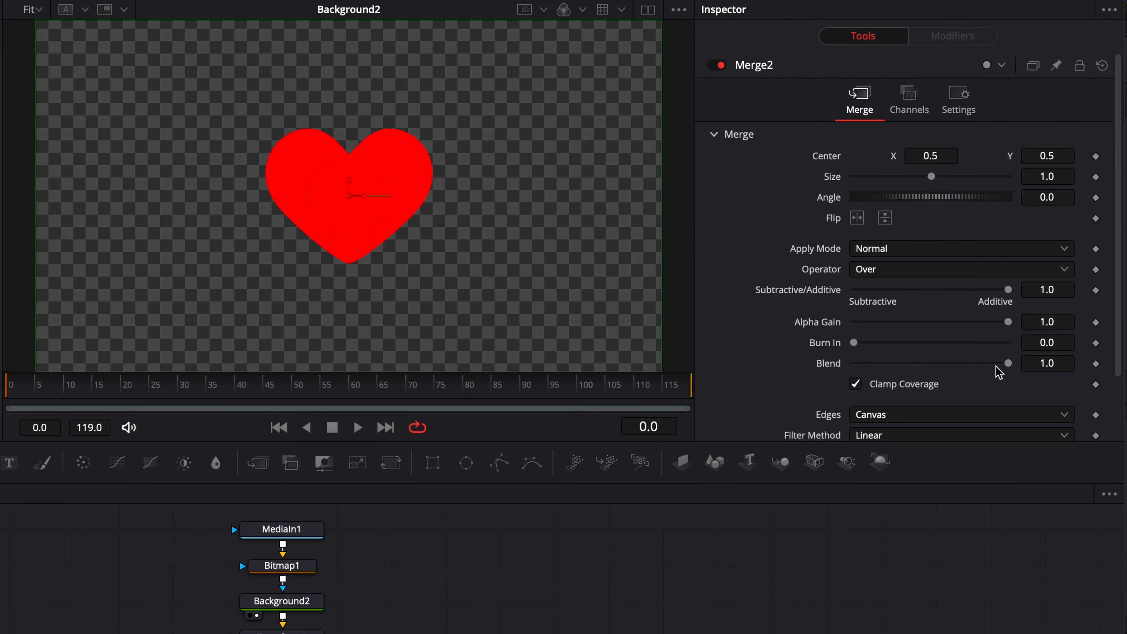
pyautogui.click(1062, 363)
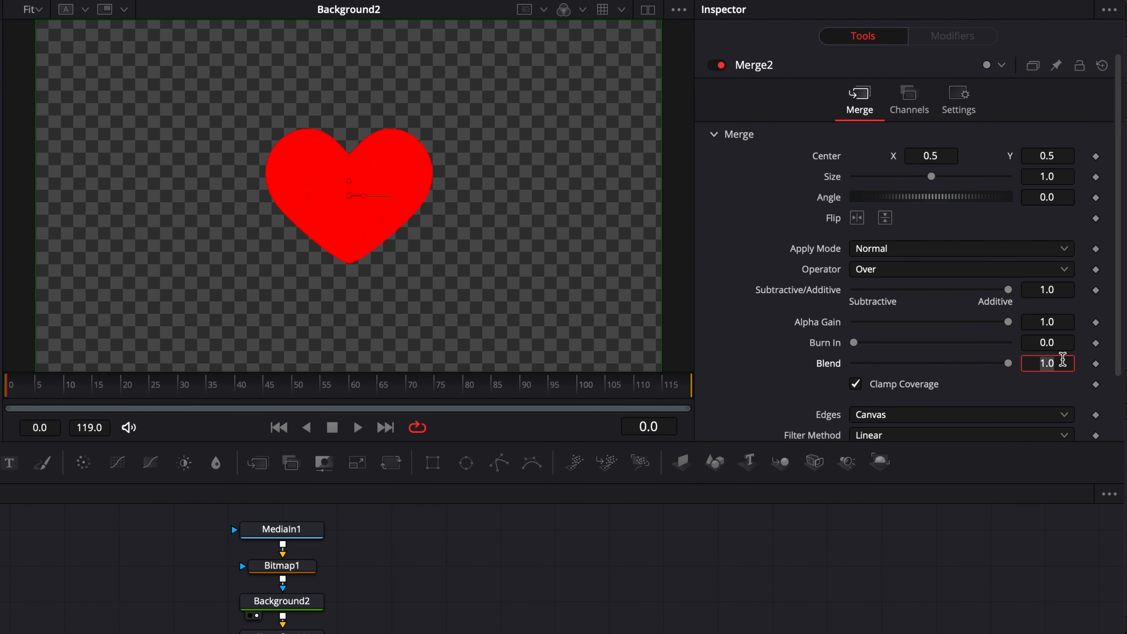
pyautogui.write('0.2')
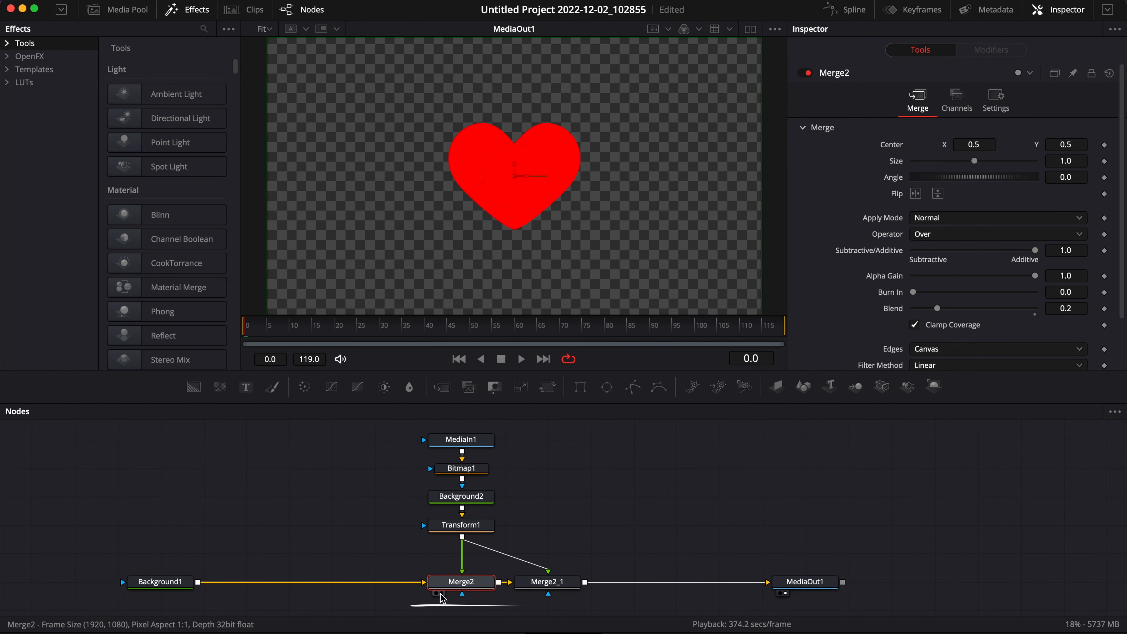
# - Add a Rectangle node and connect it as the mask of Merge2_1
pyautogui.click(439, 594)
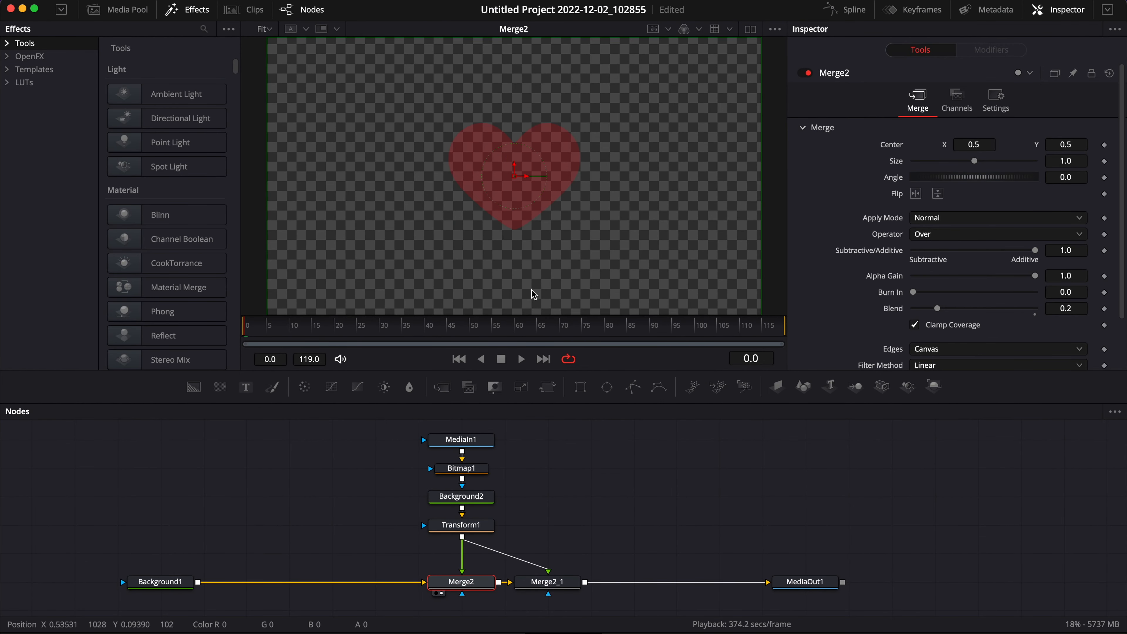
pyautogui.click(528, 595)
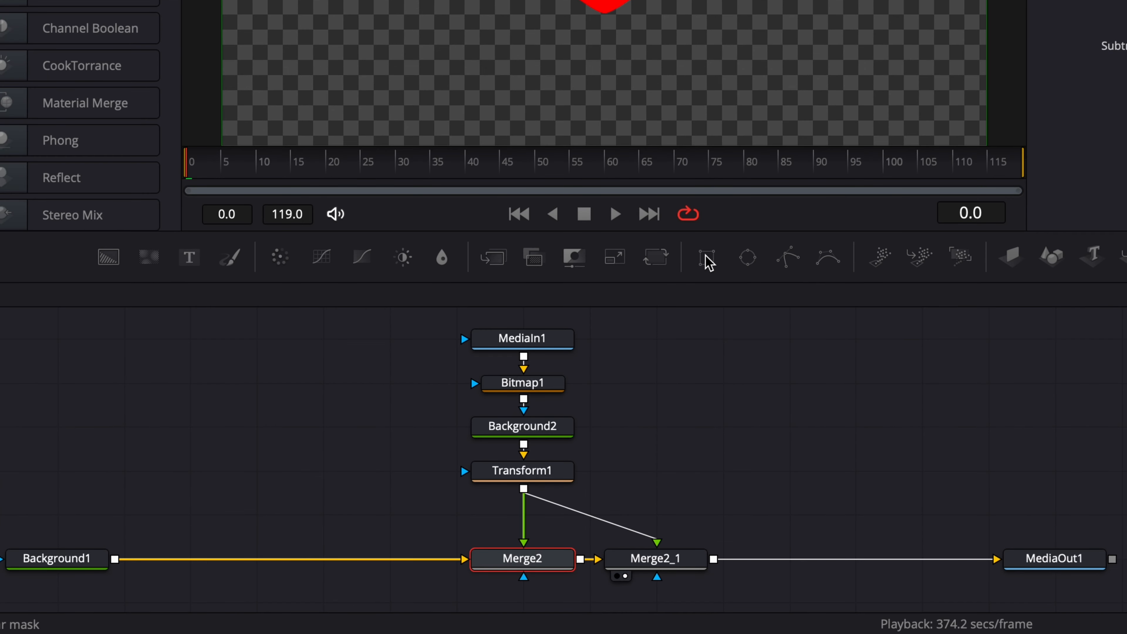
pyautogui.moveTo(708, 262); pyautogui.dragTo(663, 599)
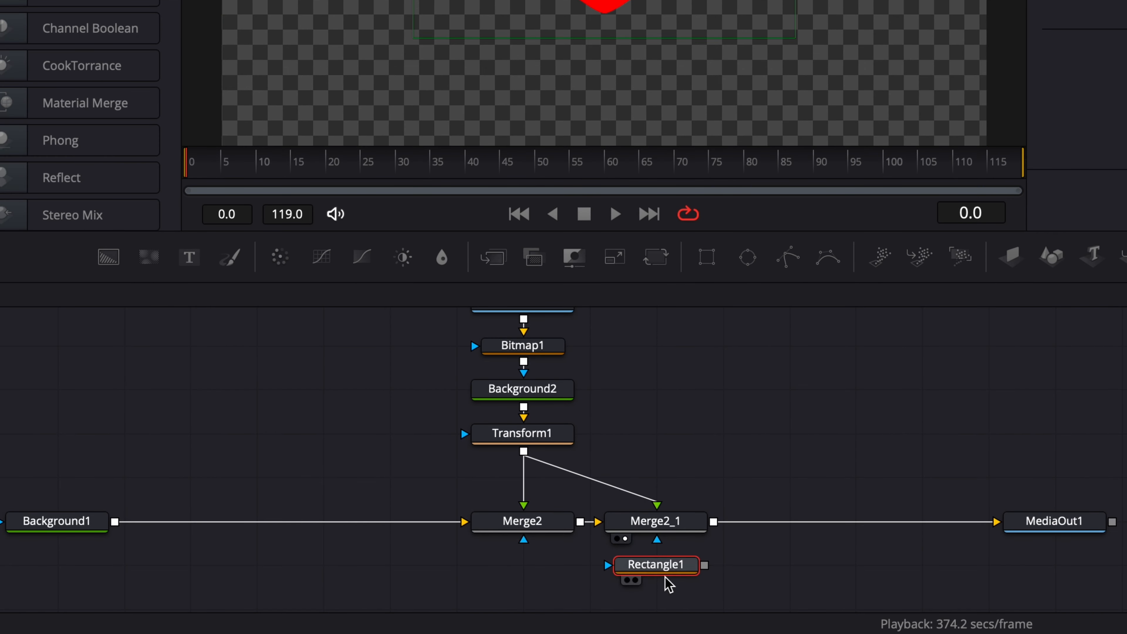
pyautogui.moveTo(705, 564); pyautogui.dragTo(658, 537)
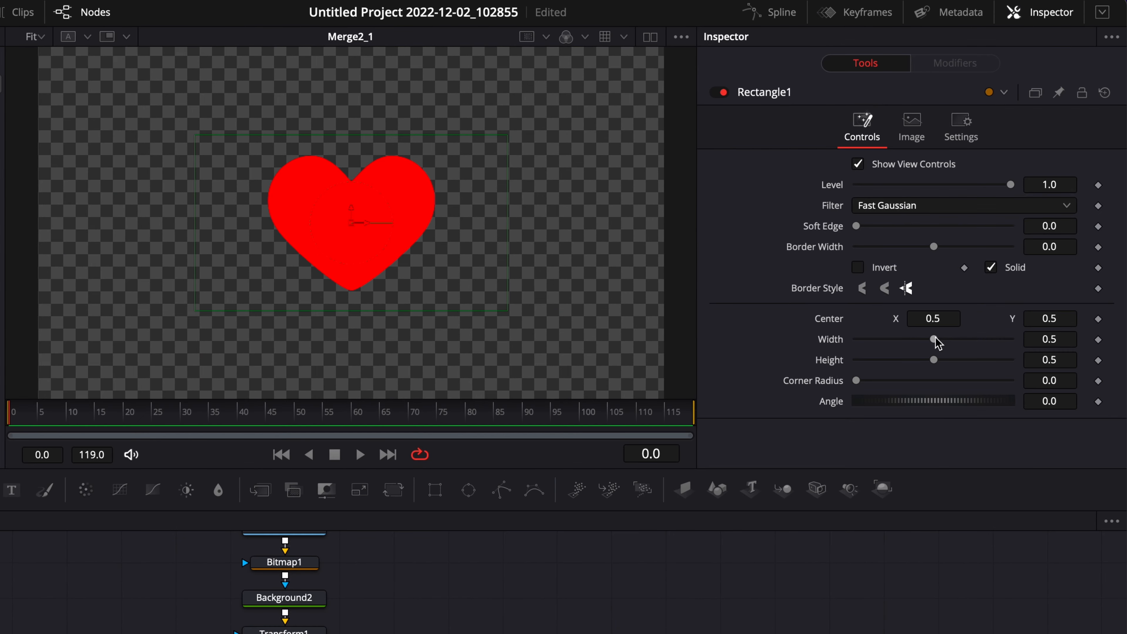
# - Set Rectangle1's width to 1.0, its center Y to 0 and its height to 2.0
pyautogui.moveTo(975, 268); pyautogui.dragTo(1114, 276)
pyautogui.moveTo(933, 359); pyautogui.dragTo(1010, 359)
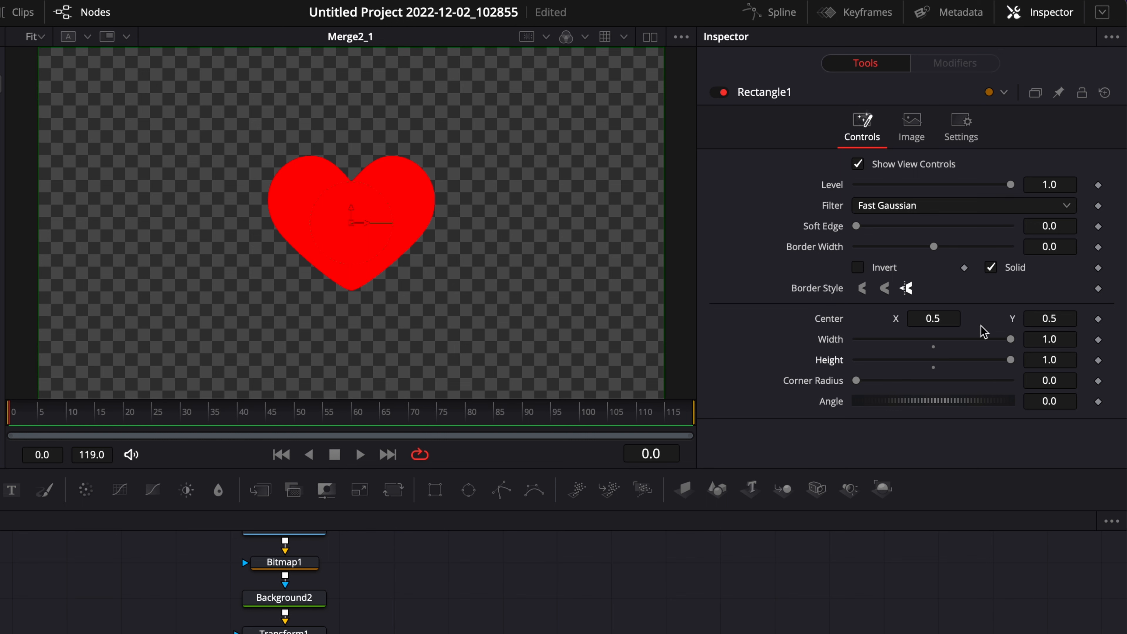
pyautogui.click(1067, 318)
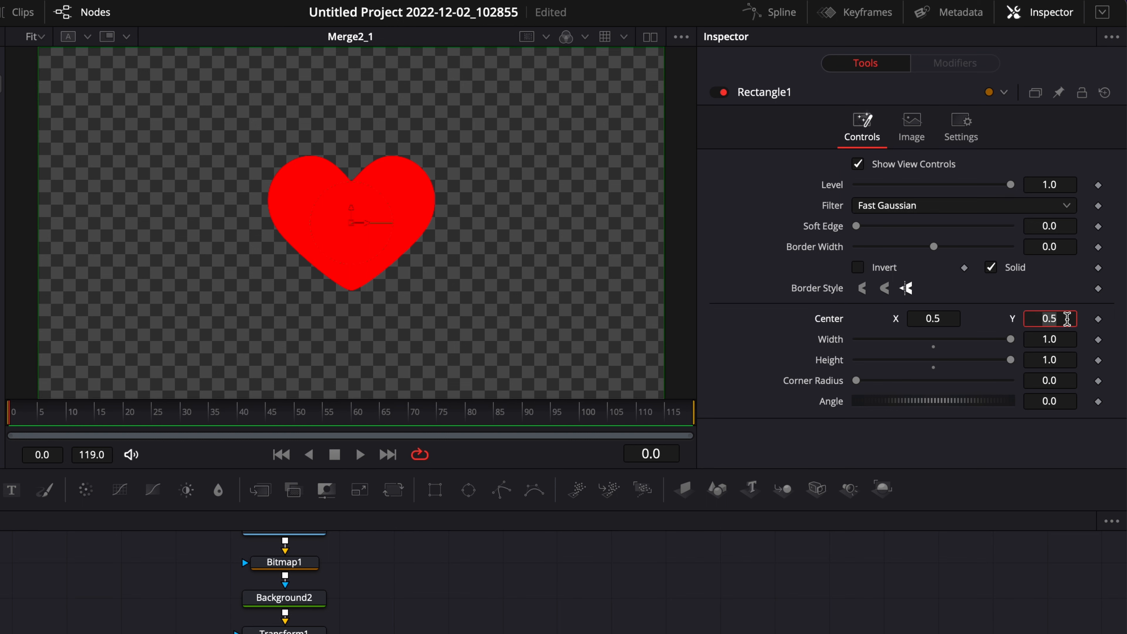
pyautogui.write('0')
pyautogui.press('Return')
pyautogui.moveTo(1006, 360); pyautogui.dragTo(1040, 398)
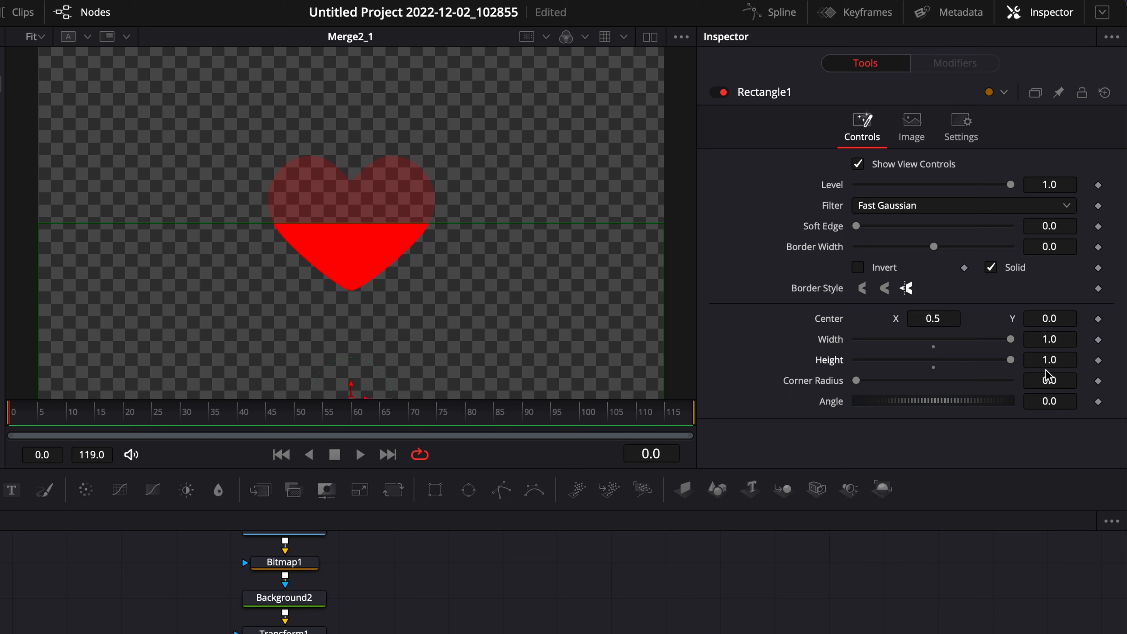
pyautogui.click(1058, 360)
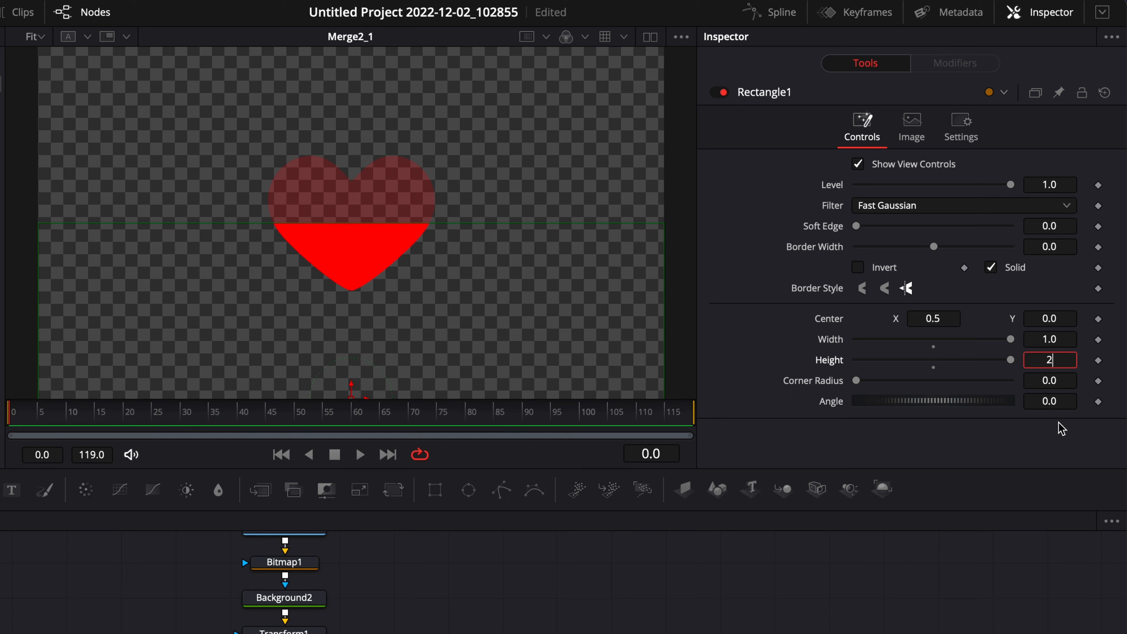
pyautogui.press('Return')
pyautogui.moveTo(1016, 366); pyautogui.dragTo(1019, 405)
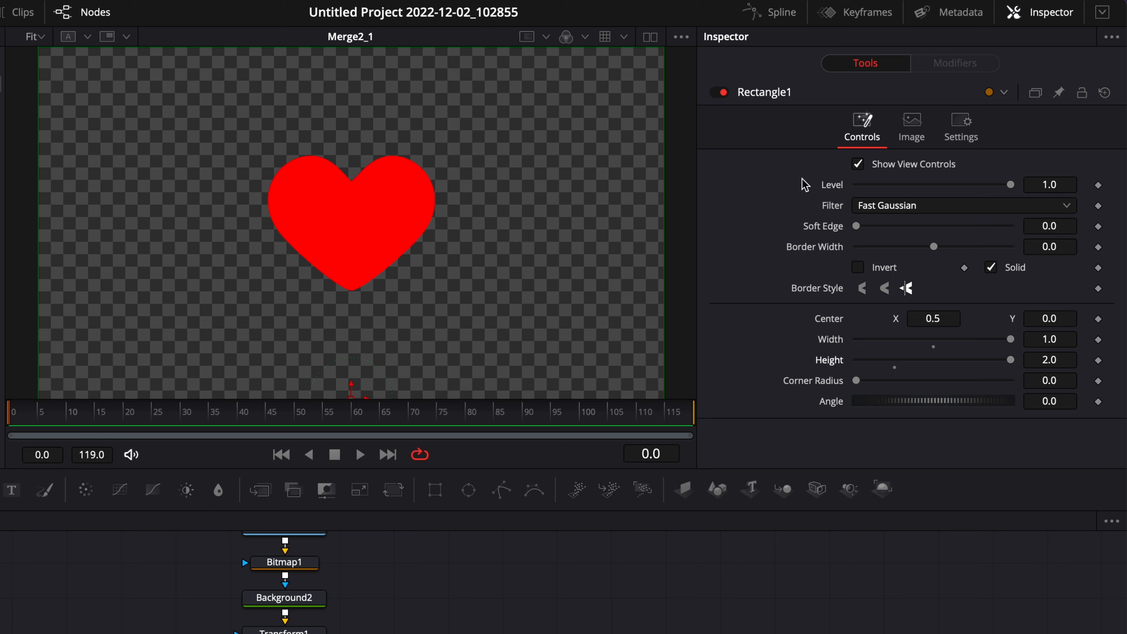
# - Add a custom Percentage control to Rectangle1 on the Controls page as an integer slider ranging 0 to 100
pyautogui.rightClick(754, 100)
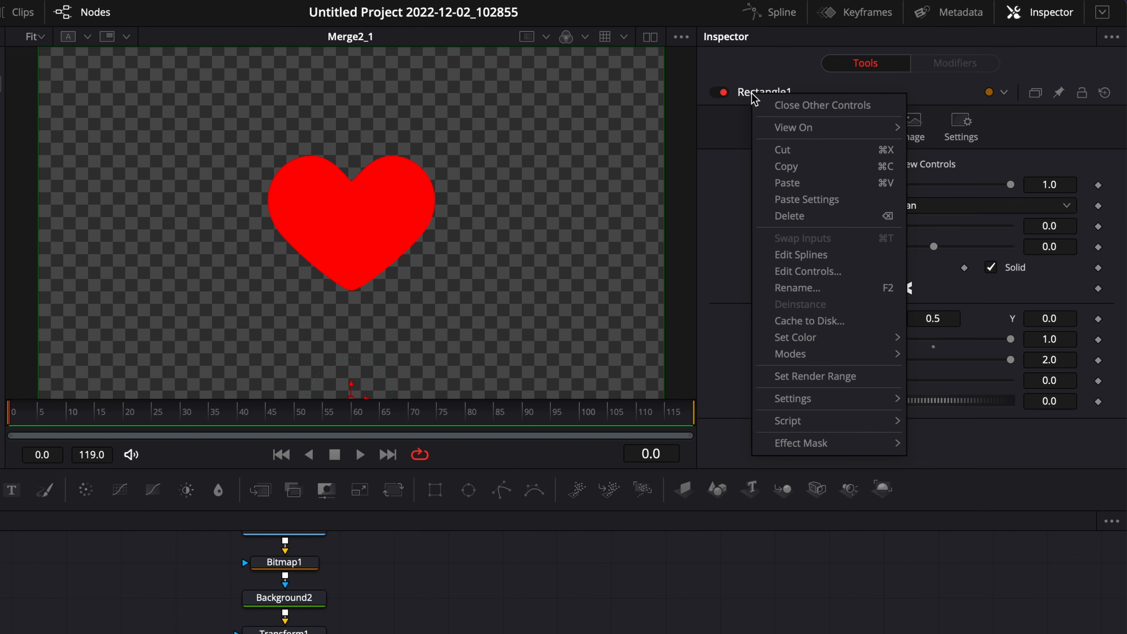
pyautogui.click(806, 272)
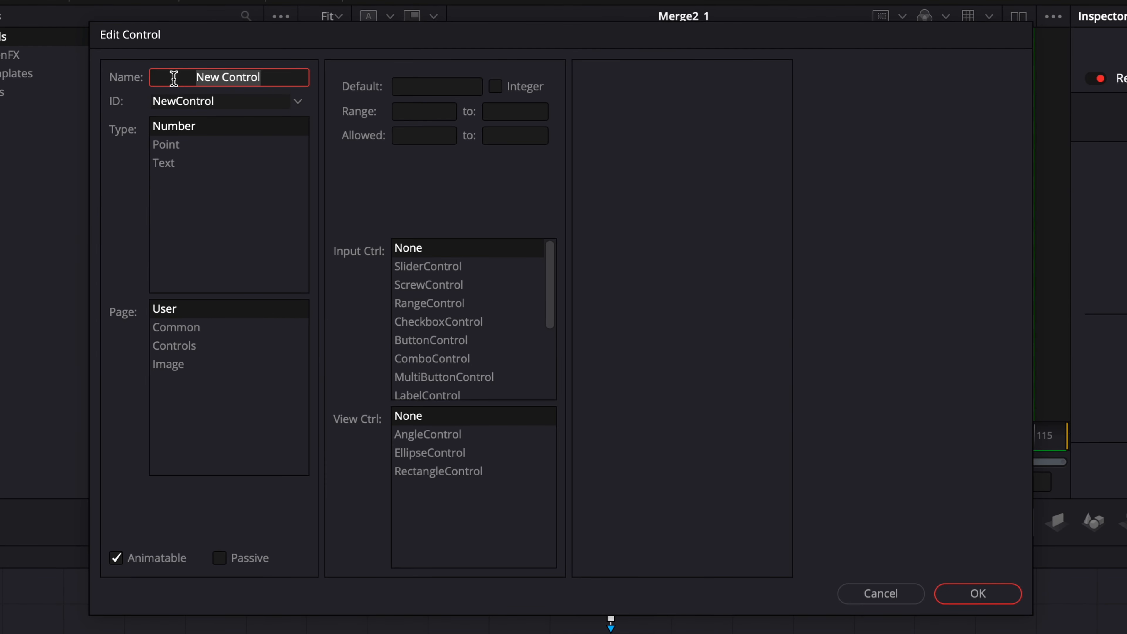
pyautogui.write('Percentage')
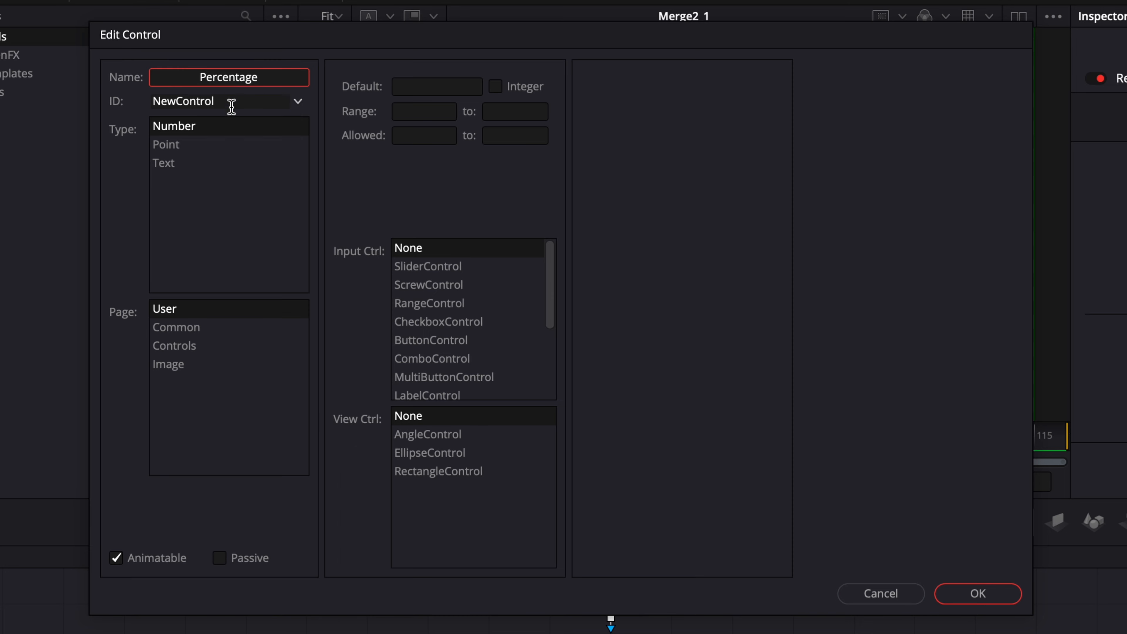
pyautogui.click(172, 345)
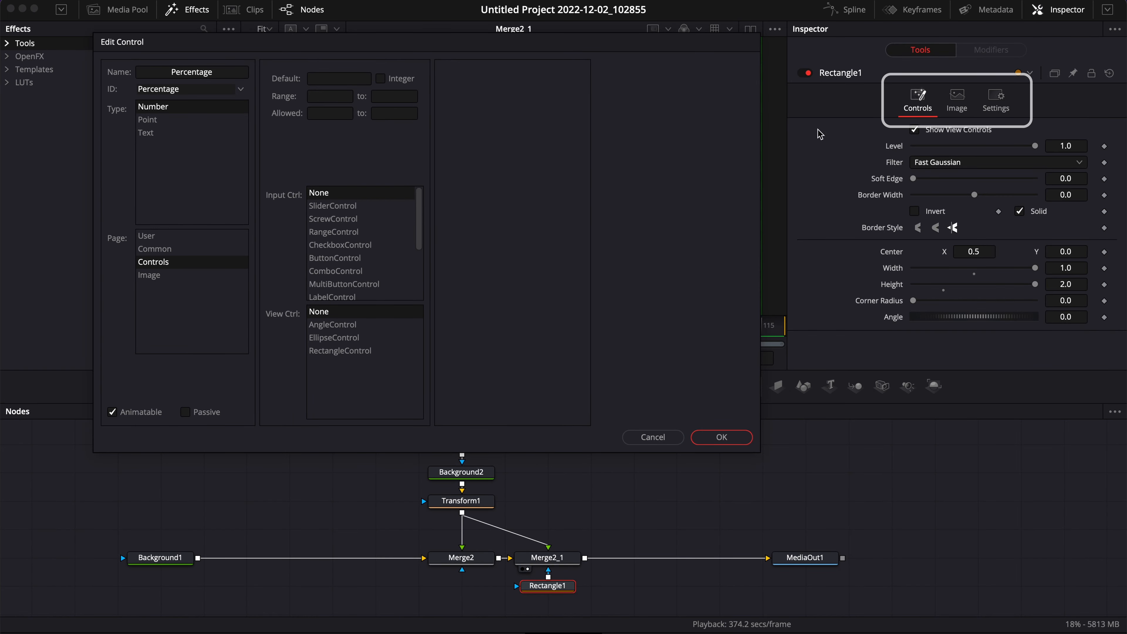
pyautogui.click(380, 79)
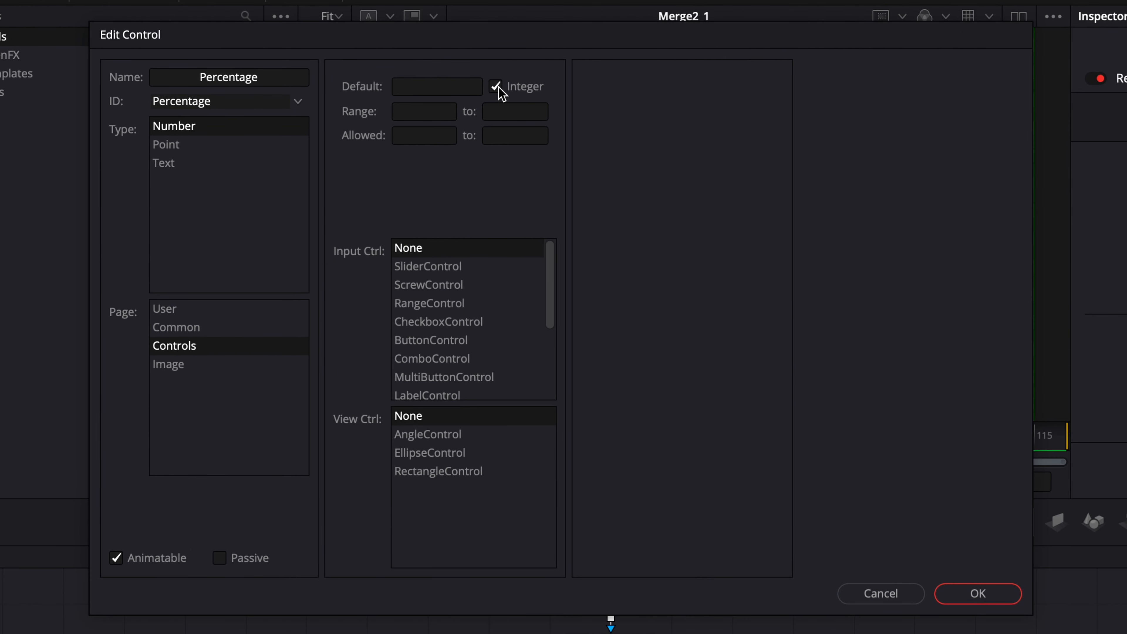
pyautogui.click(430, 111)
pyautogui.click(511, 111)
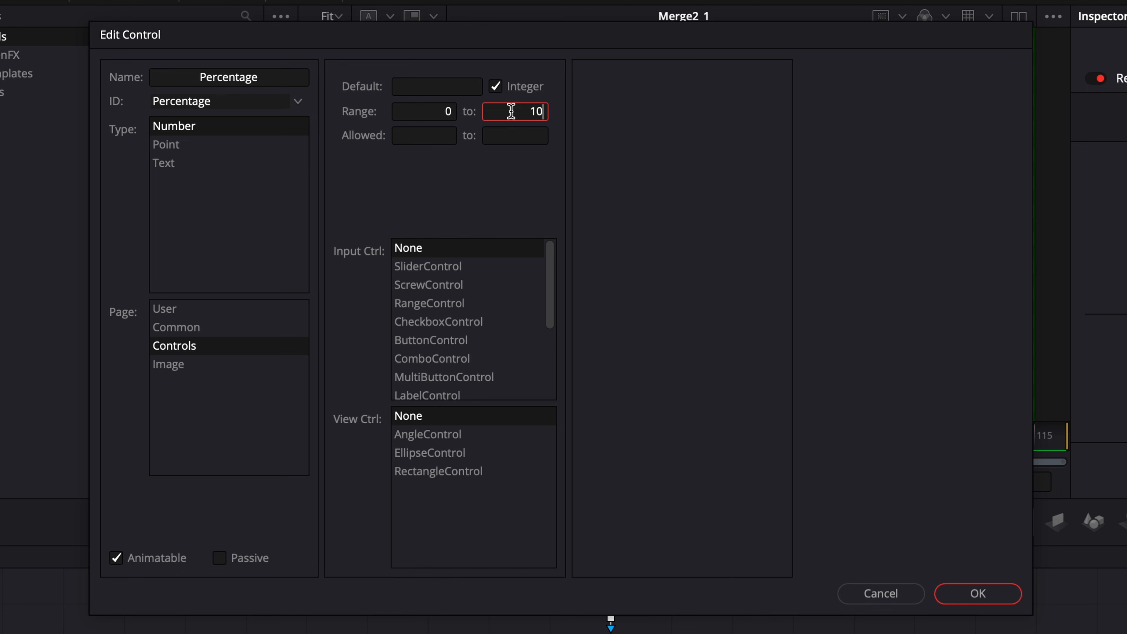
pyautogui.click(436, 267)
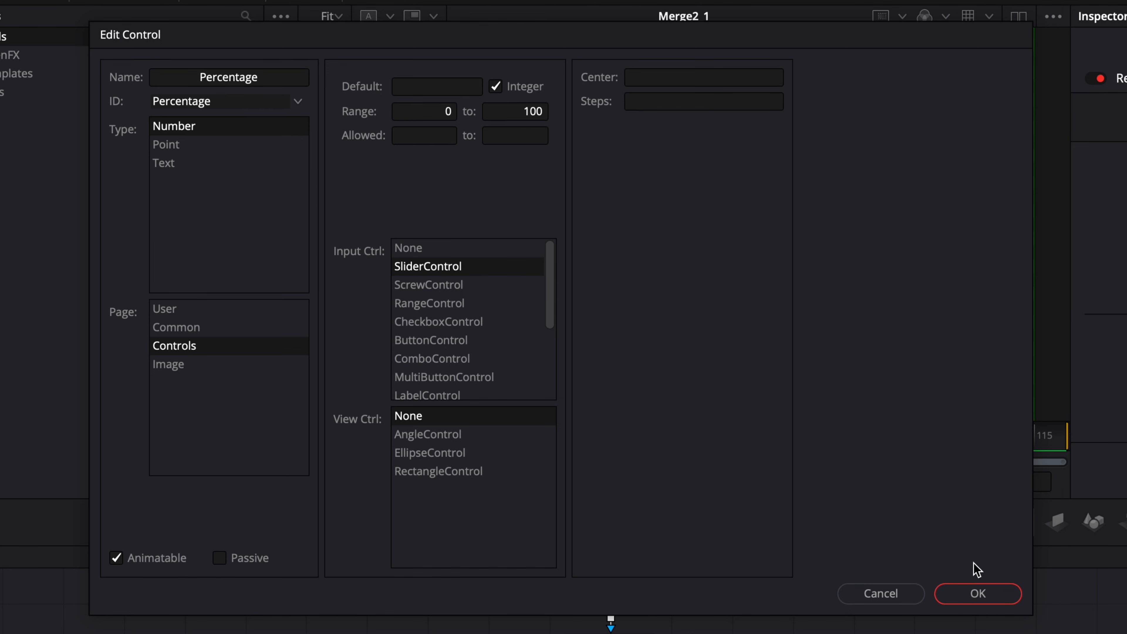
pyautogui.click(968, 600)
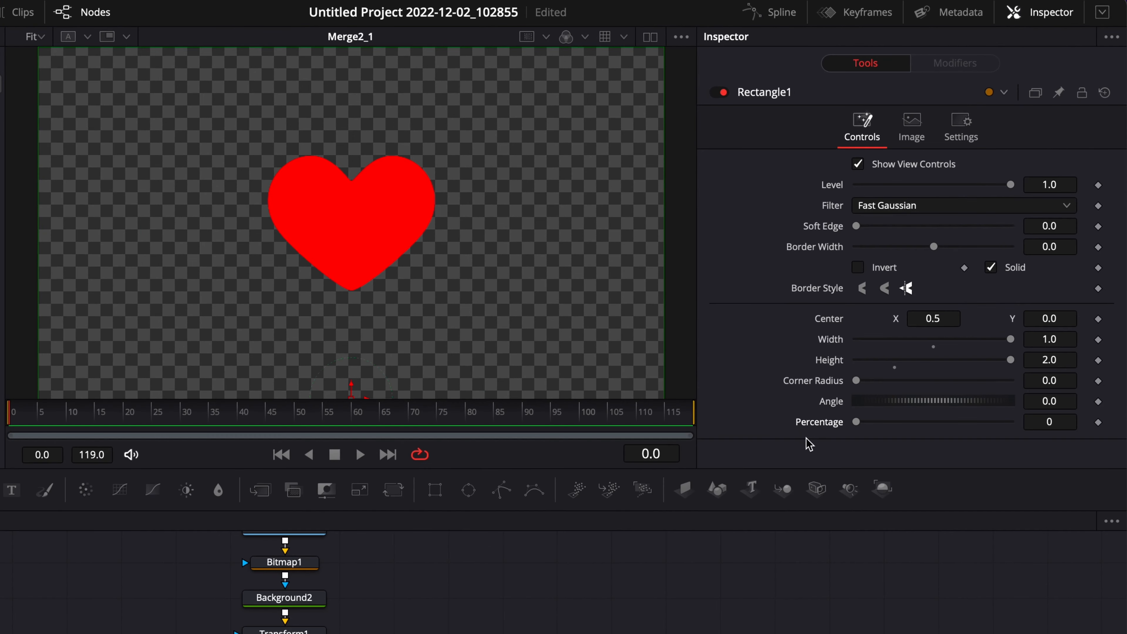
# - Drive Rectangle1's height with the expression Percentage/50
pyautogui.moveTo(859, 426); pyautogui.dragTo(852, 447)
pyautogui.rightClick(828, 364)
pyautogui.click(861, 562)
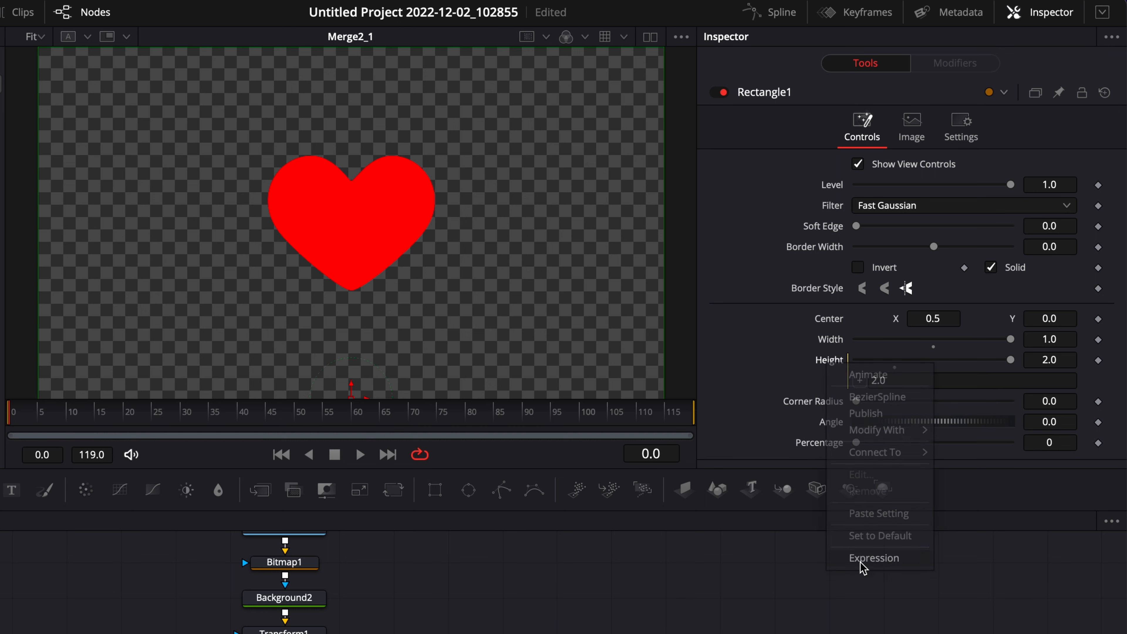
pyautogui.moveTo(901, 378); pyautogui.dragTo(863, 374)
pyautogui.press('BackSpace')
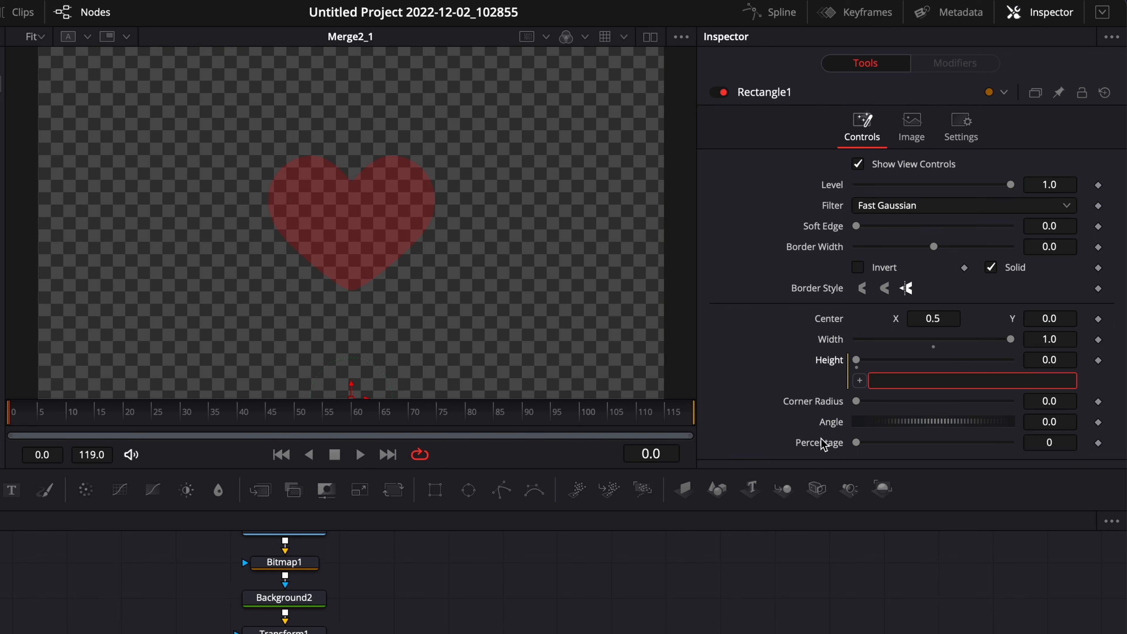
pyautogui.click(886, 372)
pyautogui.write('Percentage/50')
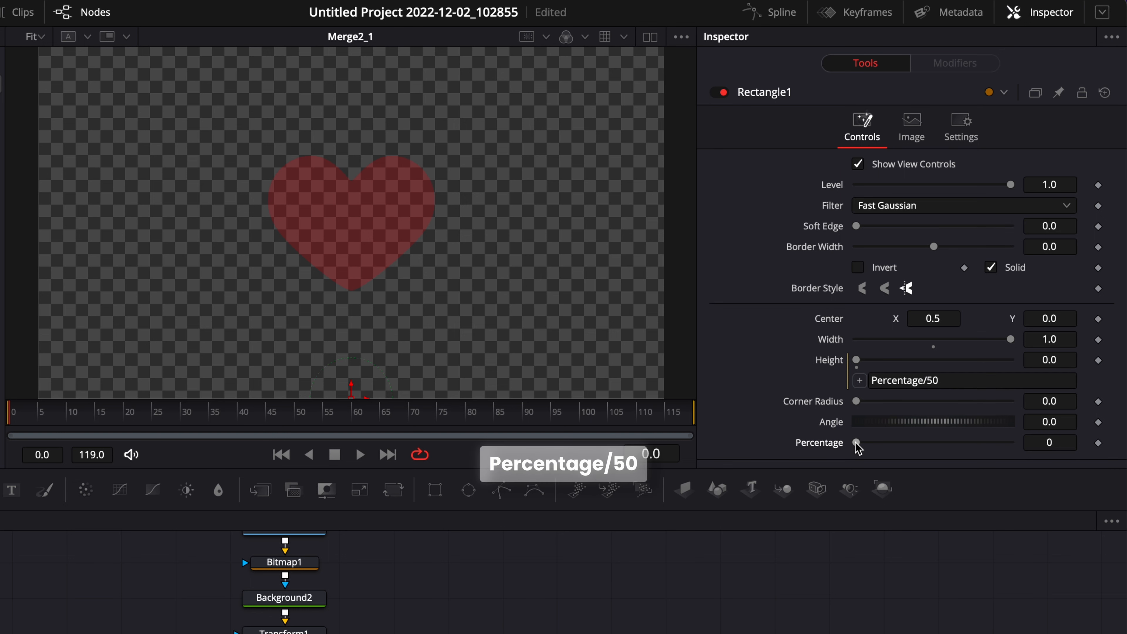
# - Drag the Percentage slider up to about 71 to preview the heart filling
pyautogui.moveTo(857, 443); pyautogui.dragTo(907, 442)
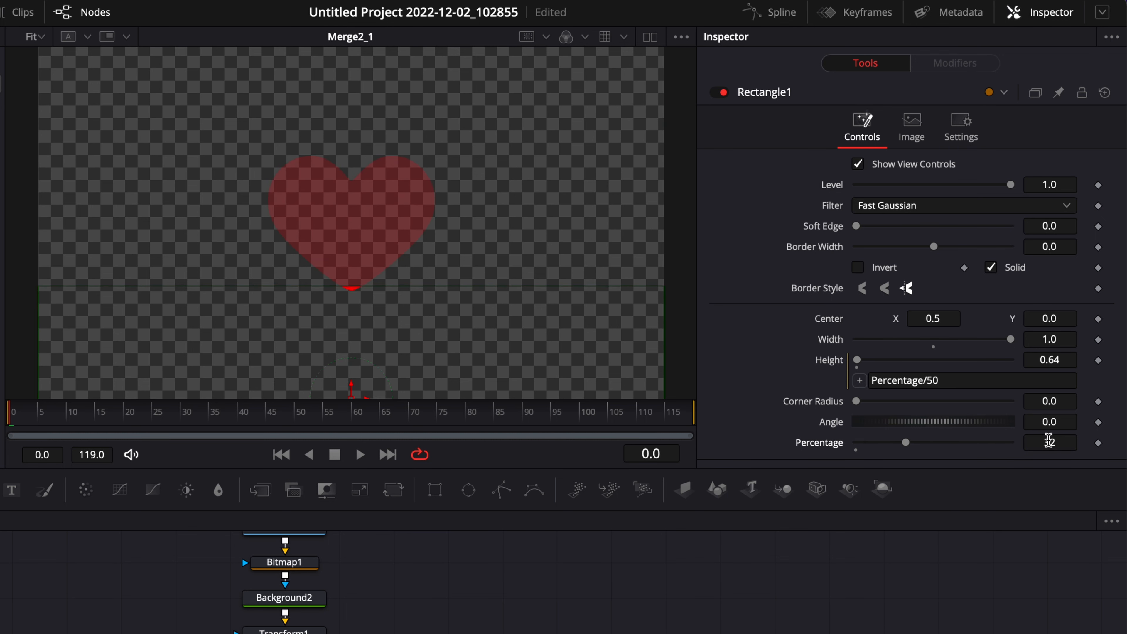
pyautogui.moveTo(905, 442); pyautogui.dragTo(966, 442)
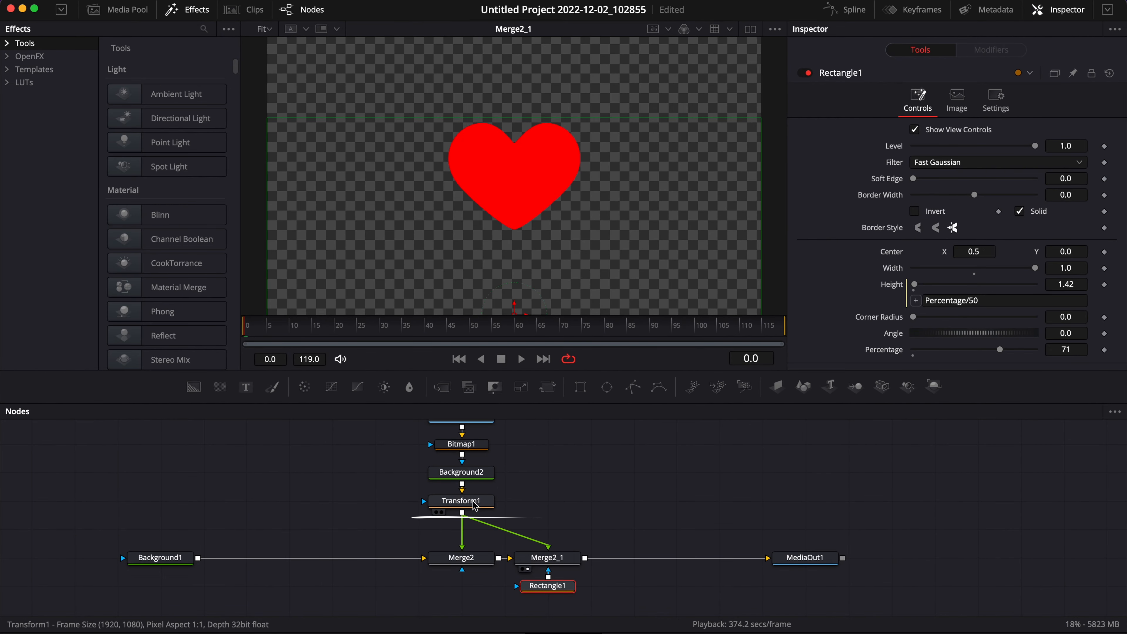
# - Enlarge the heart by setting Transform1's size to 2.59
pyautogui.click(297, 631)
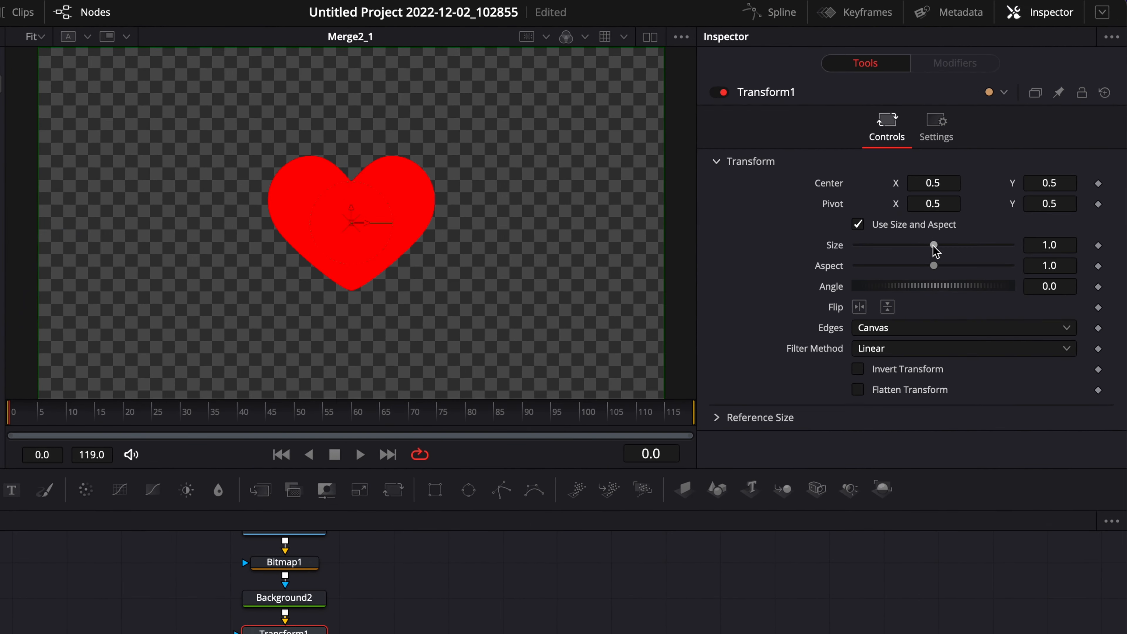
pyautogui.moveTo(975, 194); pyautogui.dragTo(988, 198)
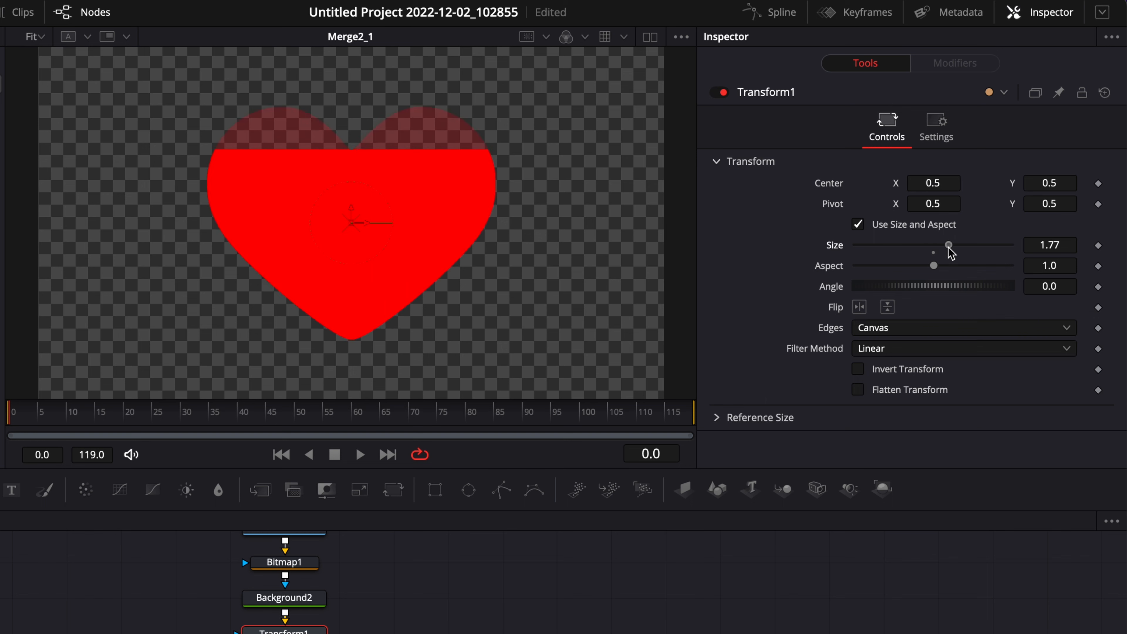
pyautogui.moveTo(949, 248); pyautogui.dragTo(967, 255)
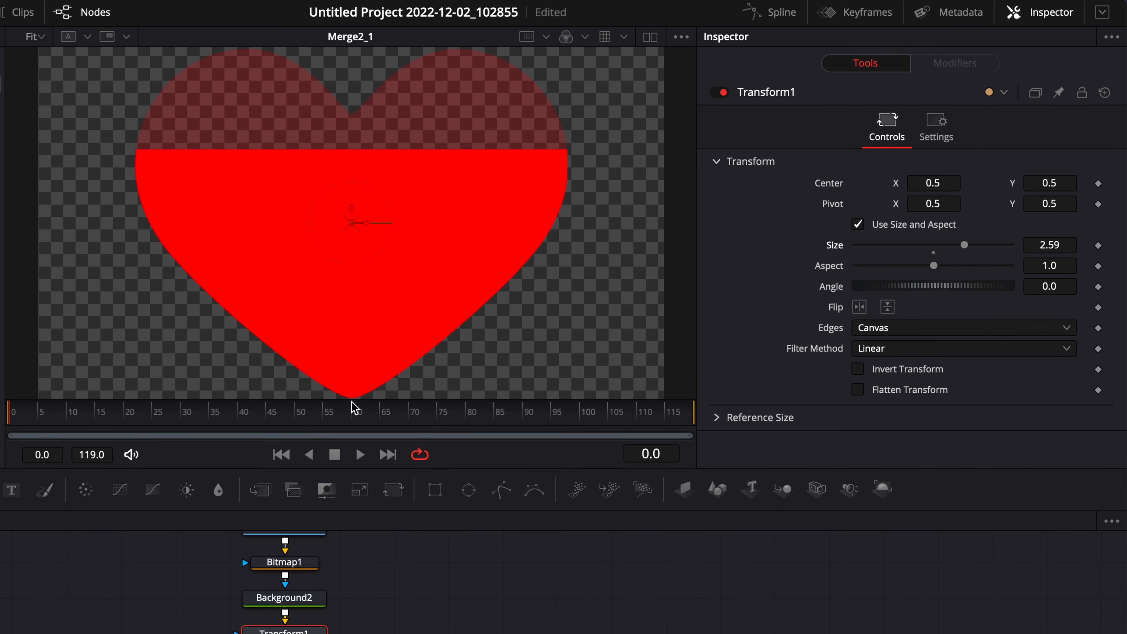
# - Set Rectangle1's Percentage control to 100
pyautogui.scroll(-1, 407, 356)
pyautogui.scroll(2, 407, 355)
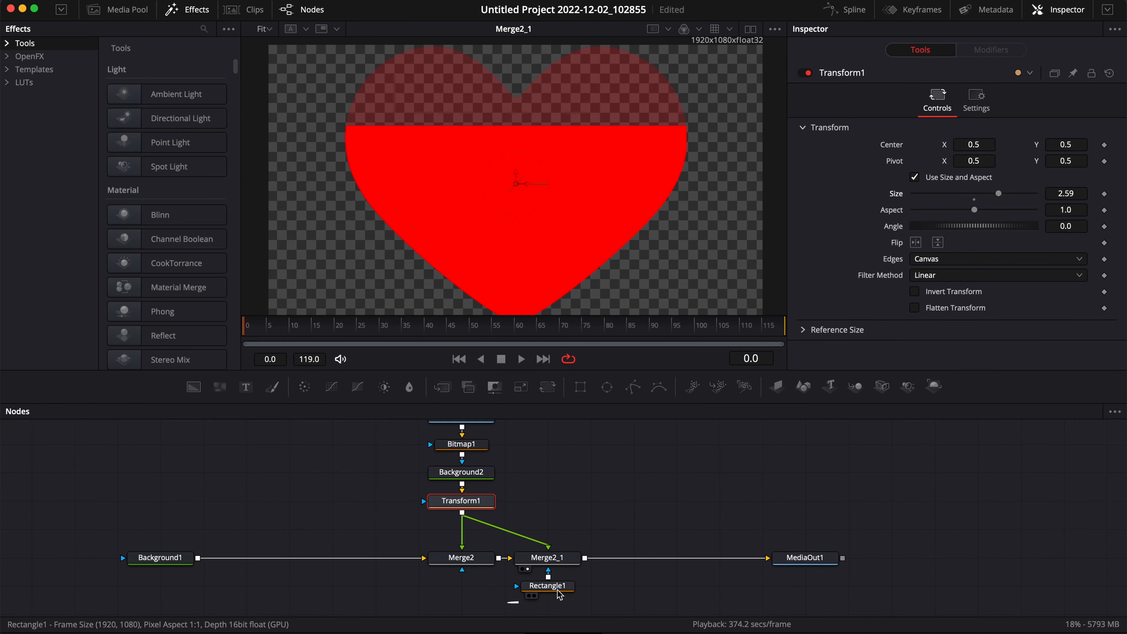
pyautogui.click(559, 588)
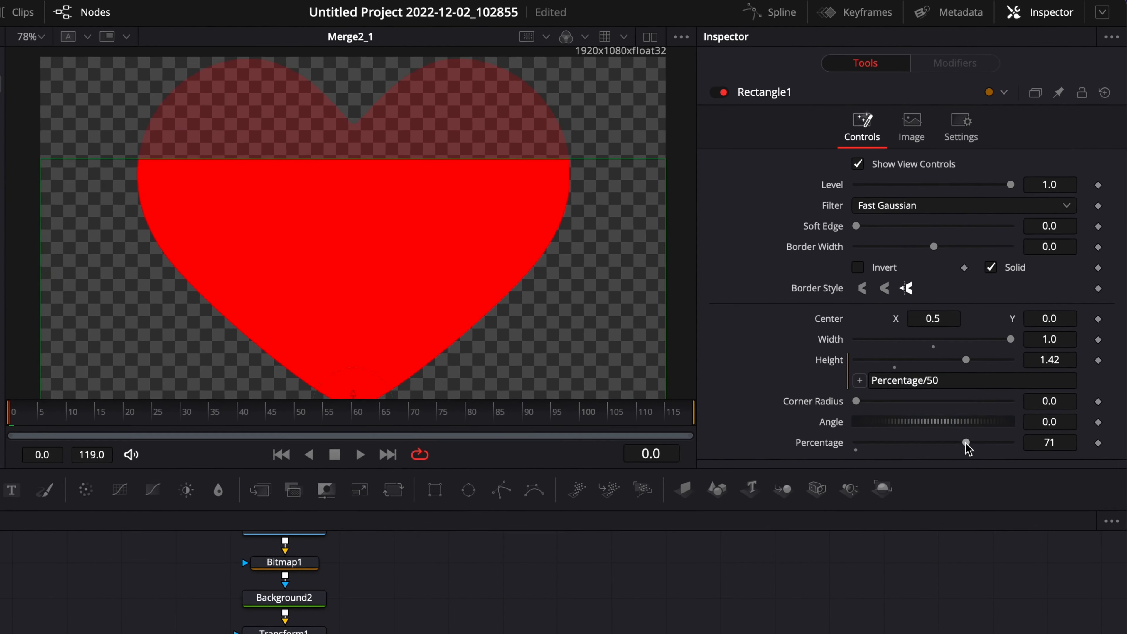
pyautogui.moveTo(999, 349); pyautogui.dragTo(956, 354)
pyautogui.moveTo(908, 442); pyautogui.dragTo(1006, 457)
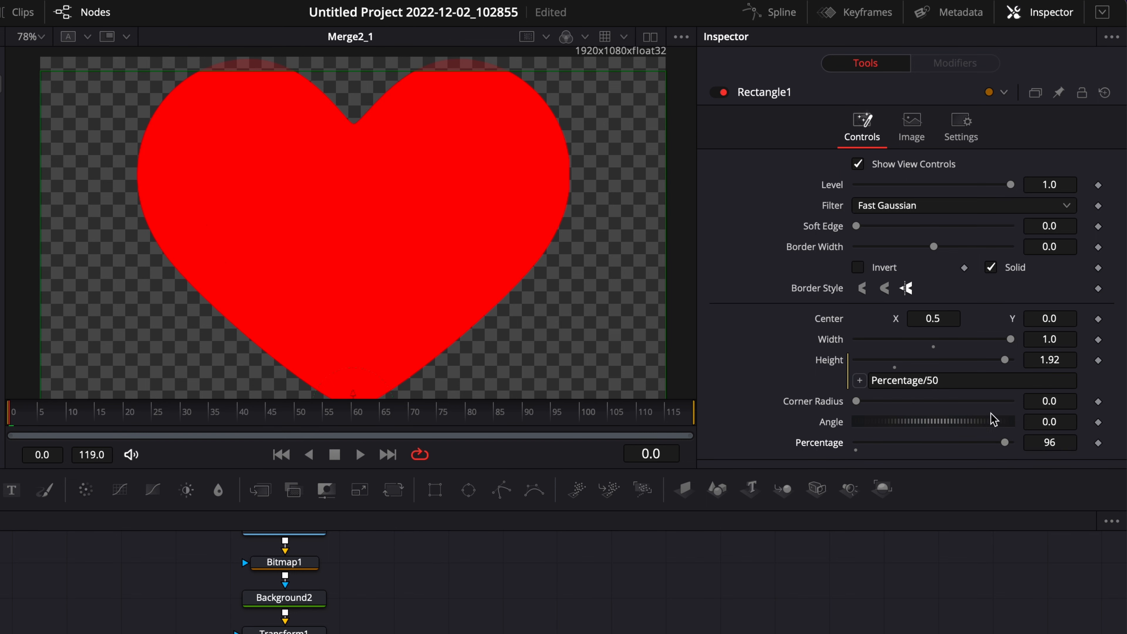
pyautogui.moveTo(1006, 442); pyautogui.dragTo(1041, 447)
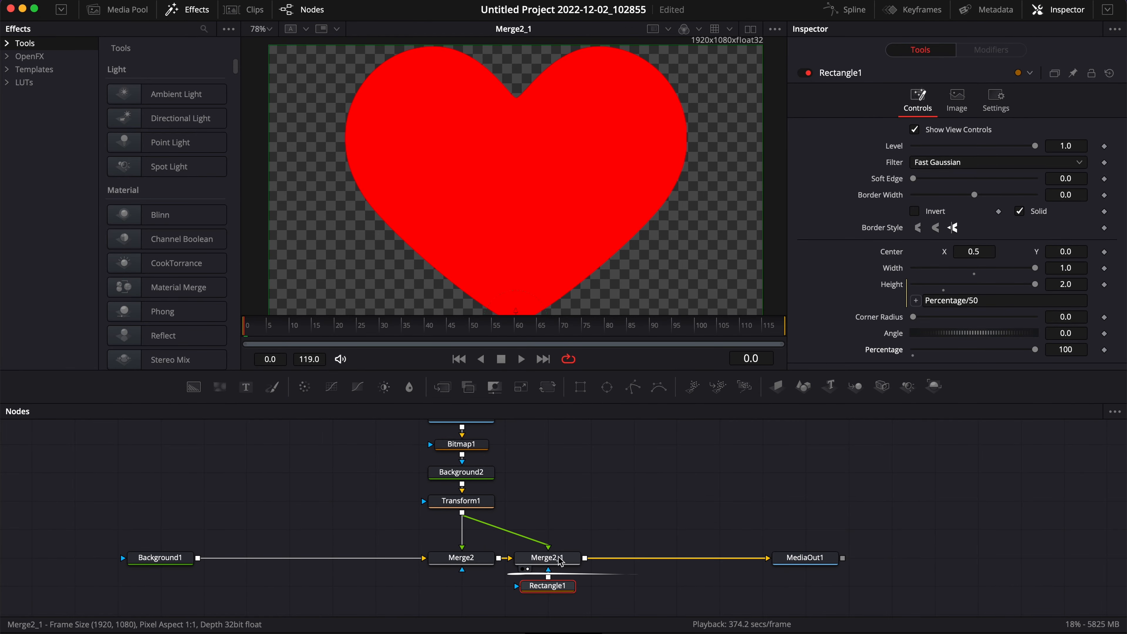
# - Insert a Transform node after Merge2_1 and reduce its size to shrink the heart in the final output
pyautogui.click(560, 560)
pyautogui.hotkey('shift', 'space')
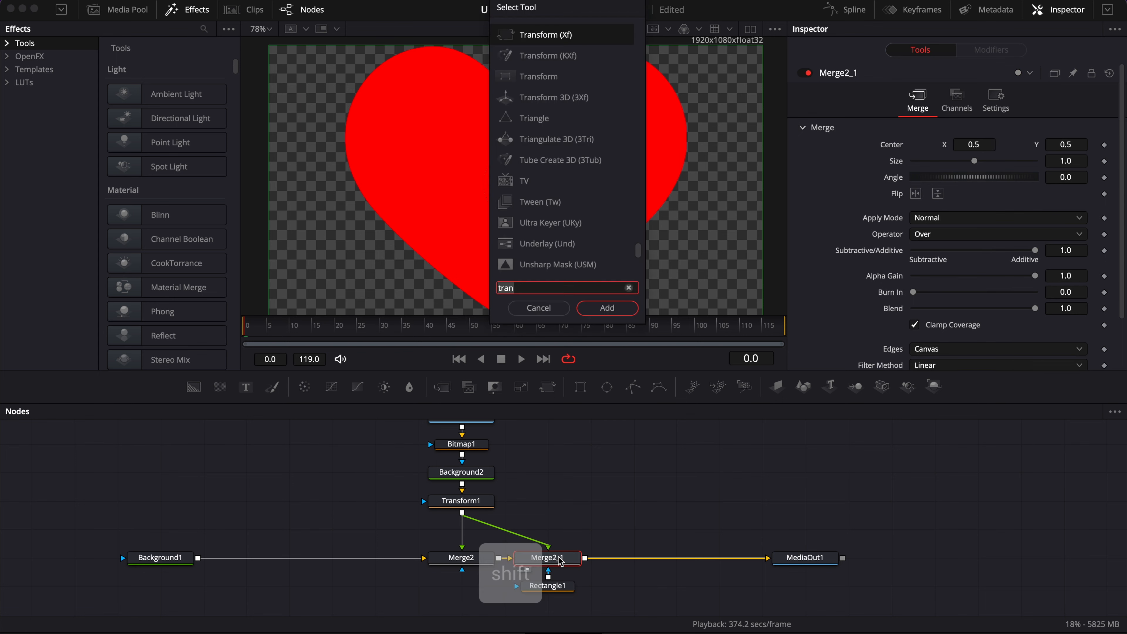
pyautogui.press('Return')
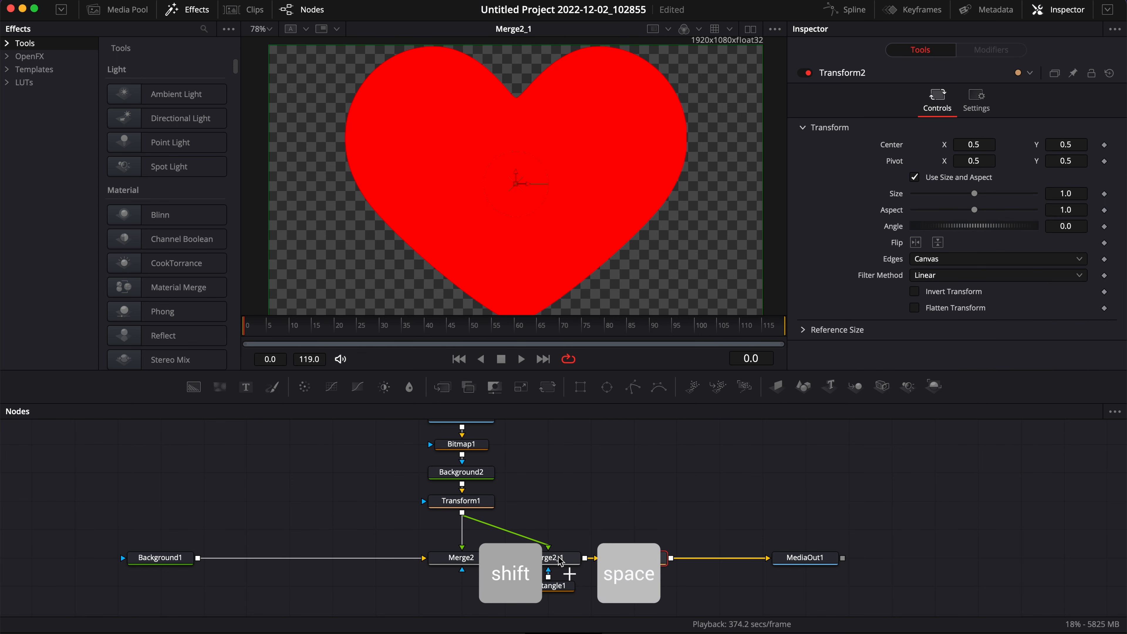
pyautogui.click(785, 568)
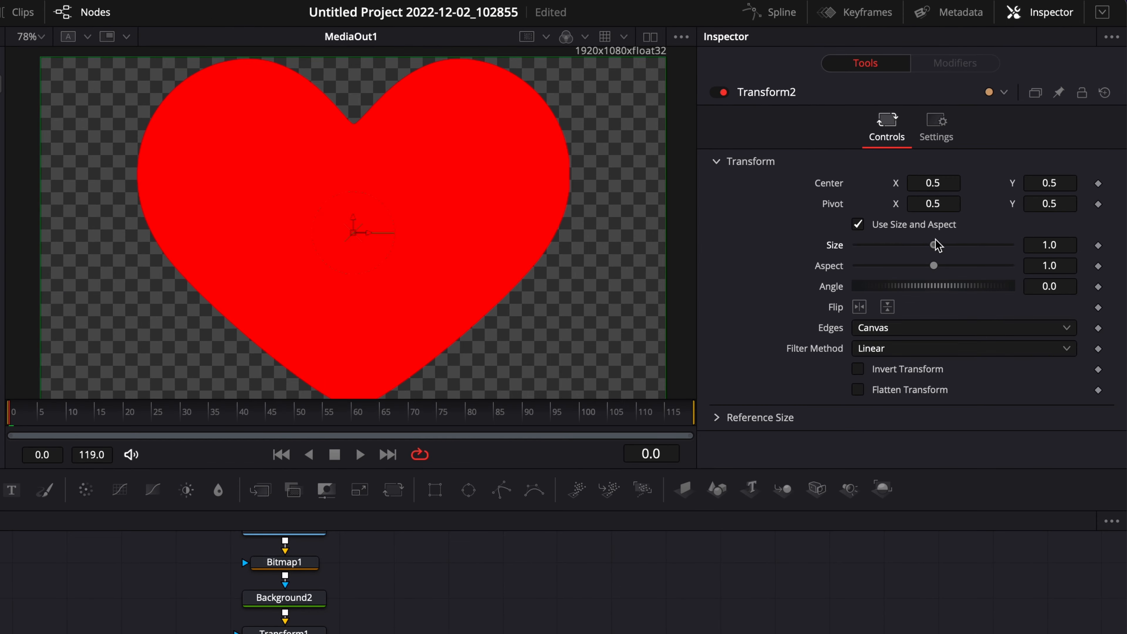
pyautogui.moveTo(940, 235); pyautogui.dragTo(900, 240)
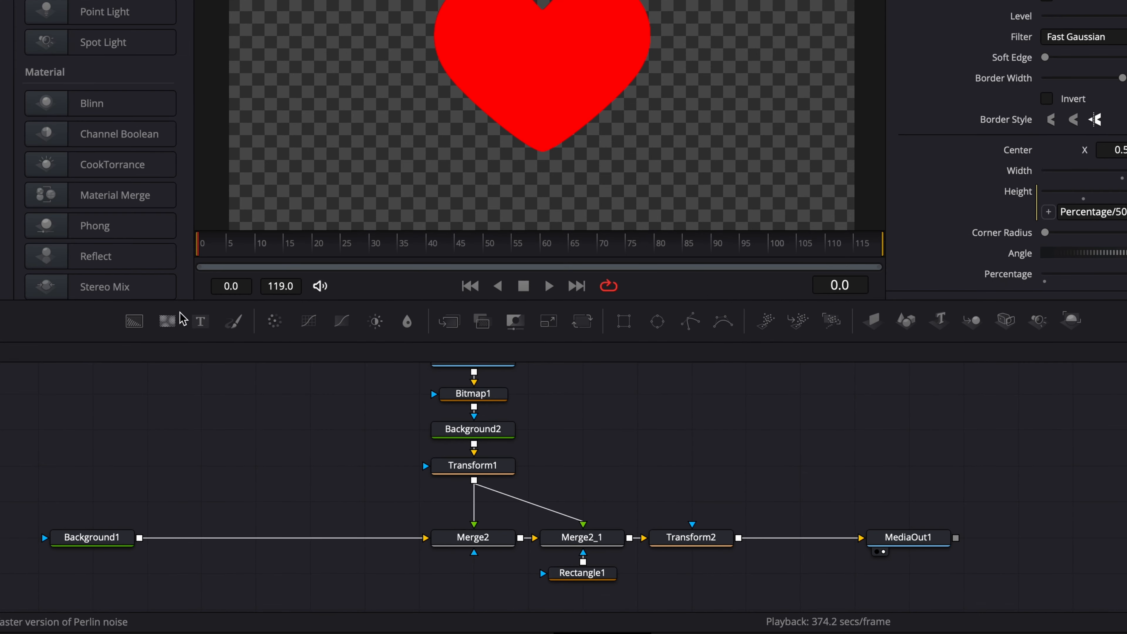
# - Add a Text node merged into the chain after Transform2 and select it
pyautogui.moveTo(199, 325); pyautogui.dragTo(738, 538)
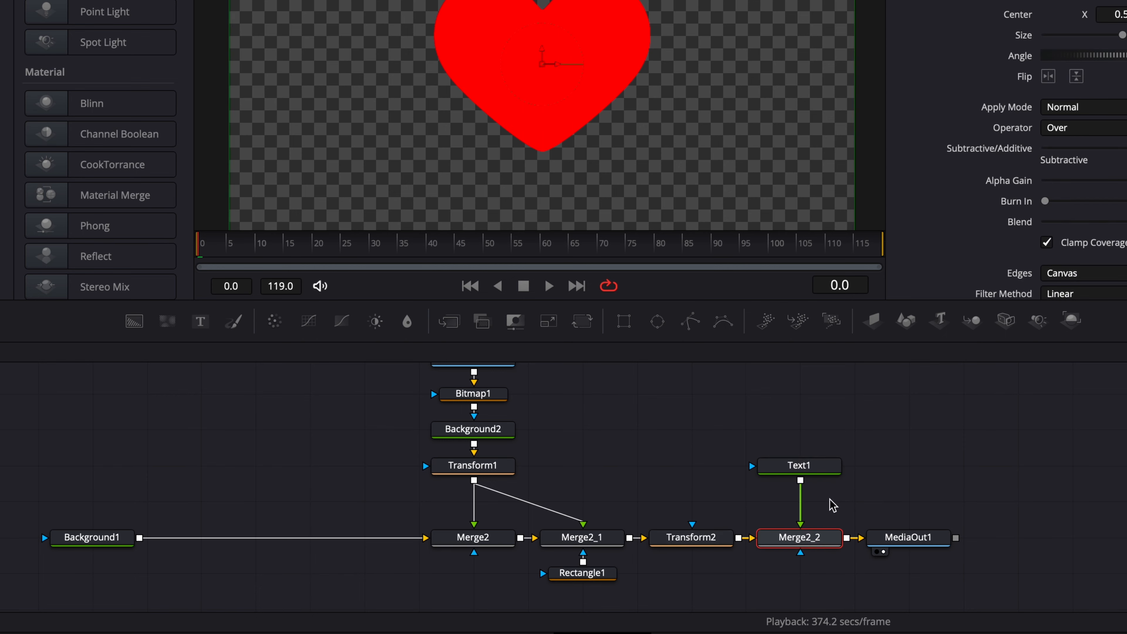
pyautogui.click(823, 468)
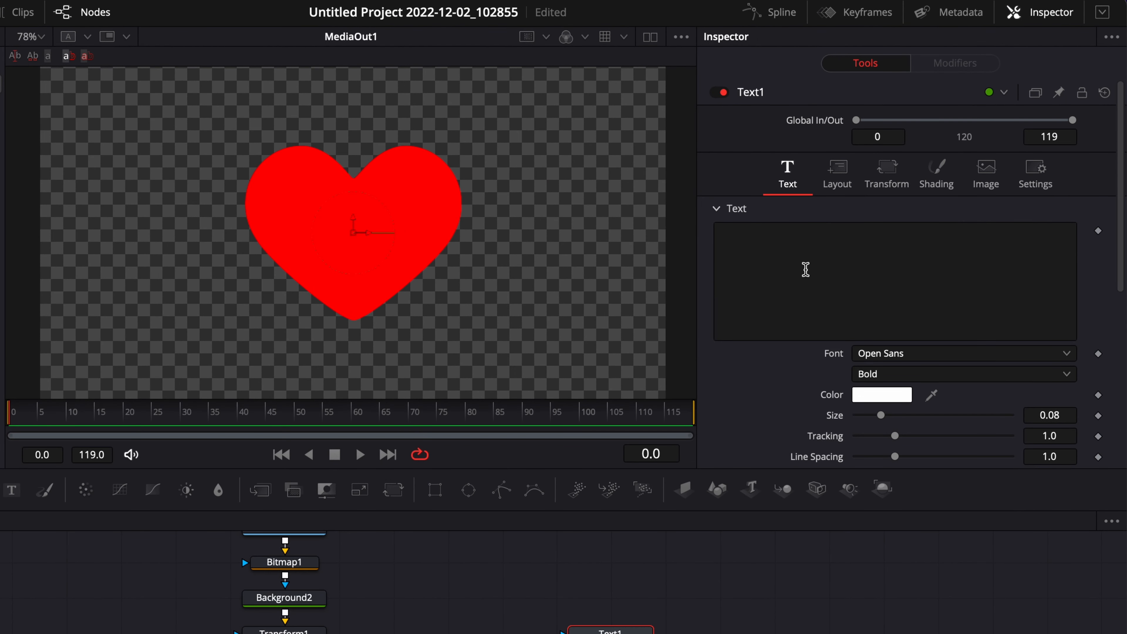
# - Add an expression to Text1's text that links it to Rectangle1.Percentage
pyautogui.rightClick(874, 217)
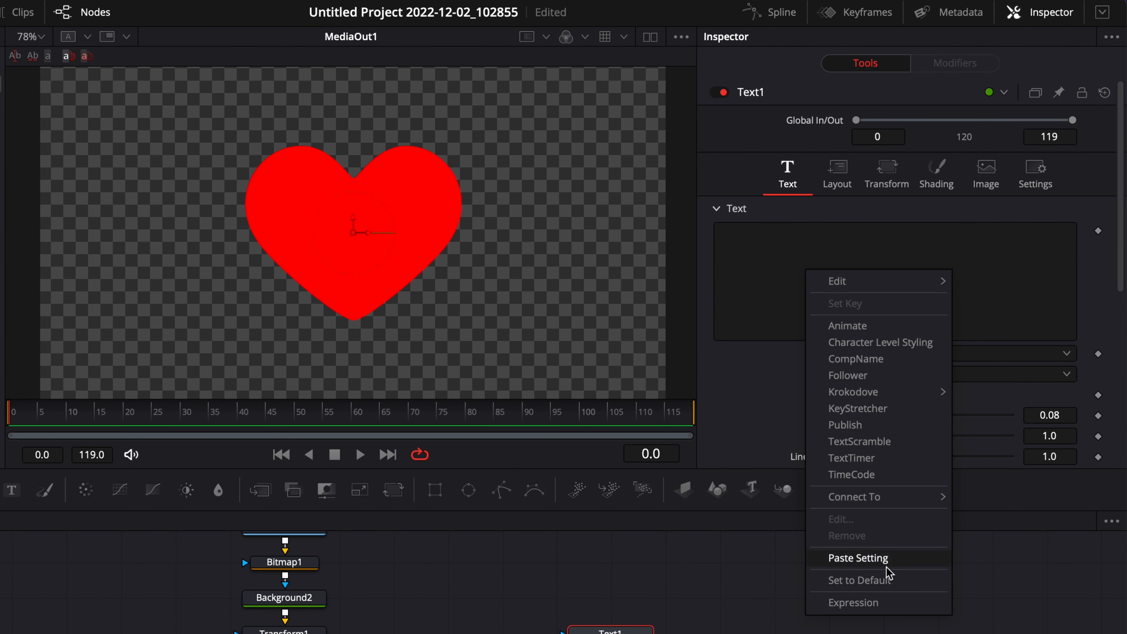
pyautogui.click(870, 603)
pyautogui.click(755, 353)
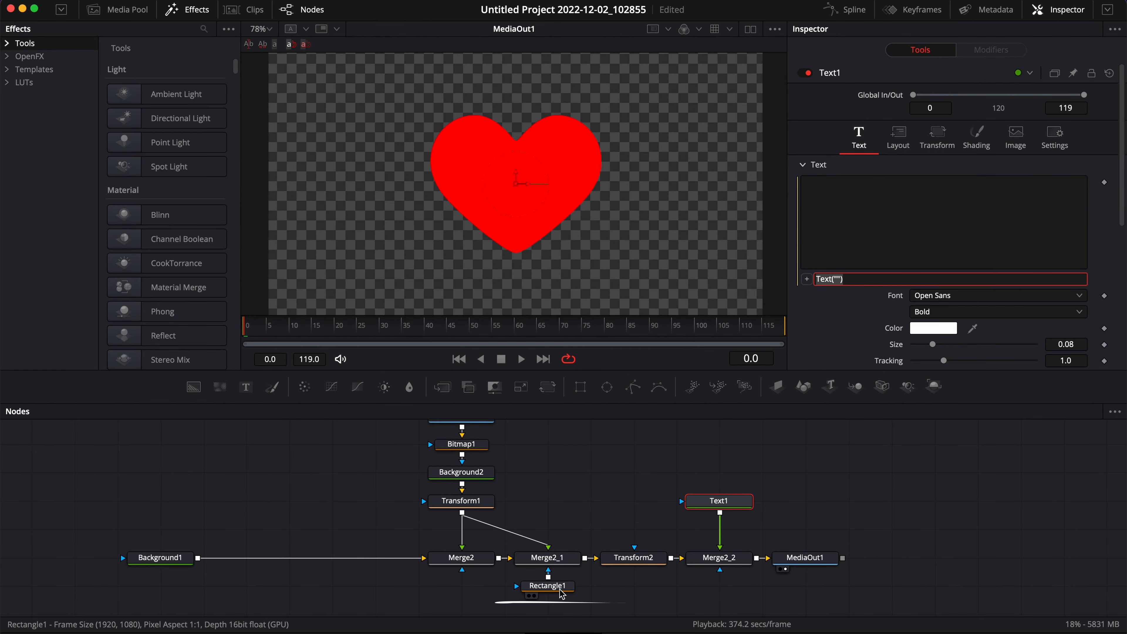
pyautogui.moveTo(573, 593)
pyautogui.moveTo(573, 594); pyautogui.dragTo(573, 594)
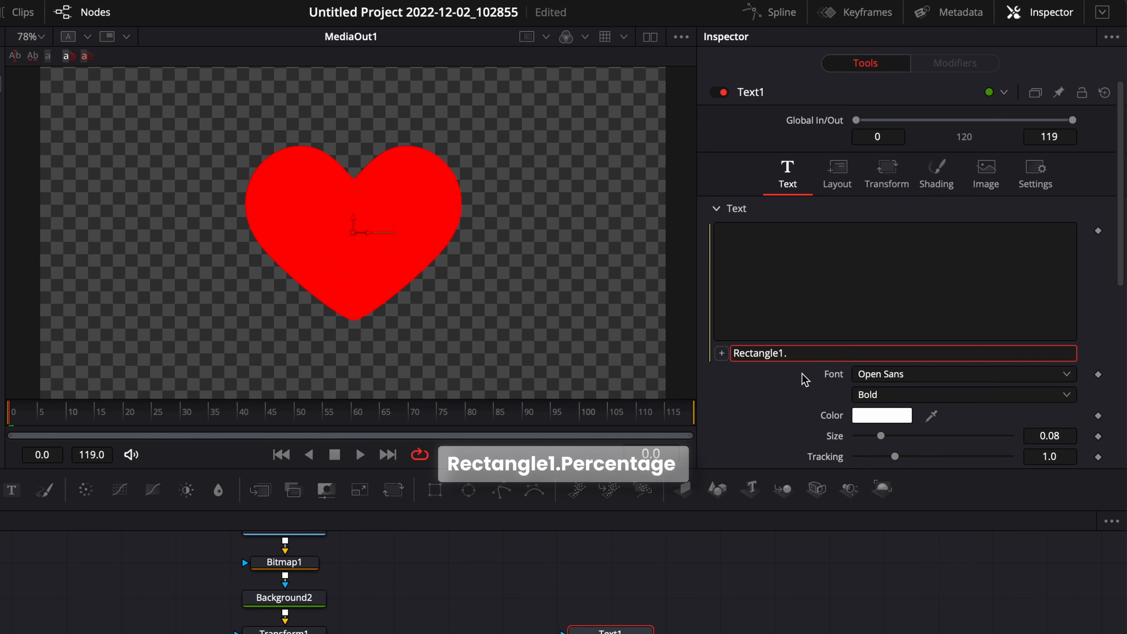
pyautogui.write('.Percentage')
pyautogui.press('Return')
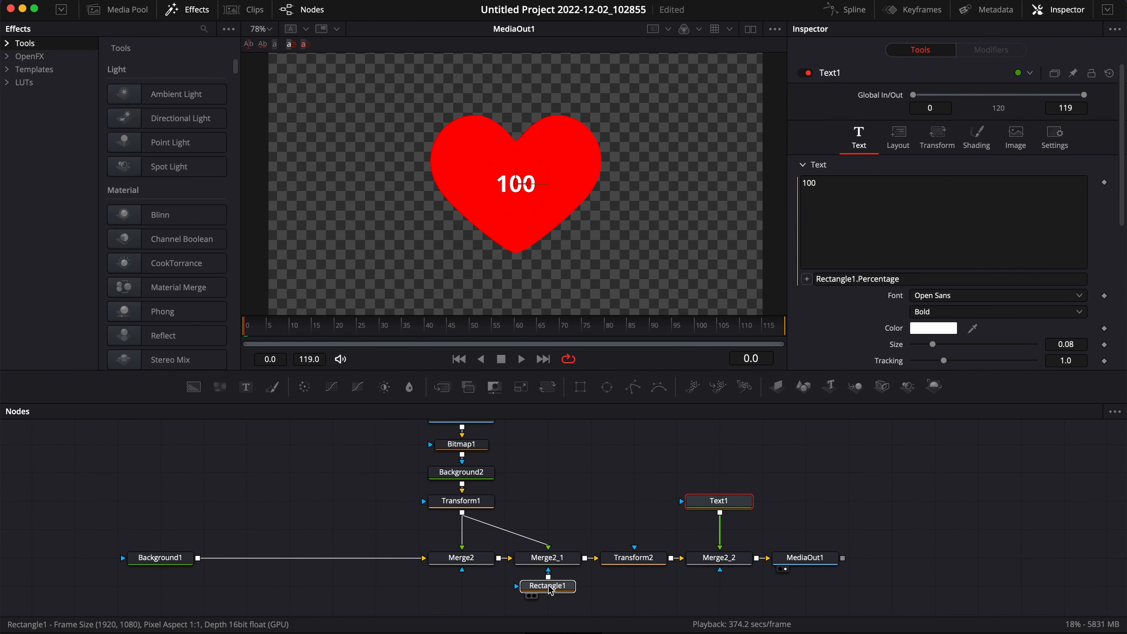
# - Set Rectangle1's Percentage control to 60 and save the project
pyautogui.click(548, 585)
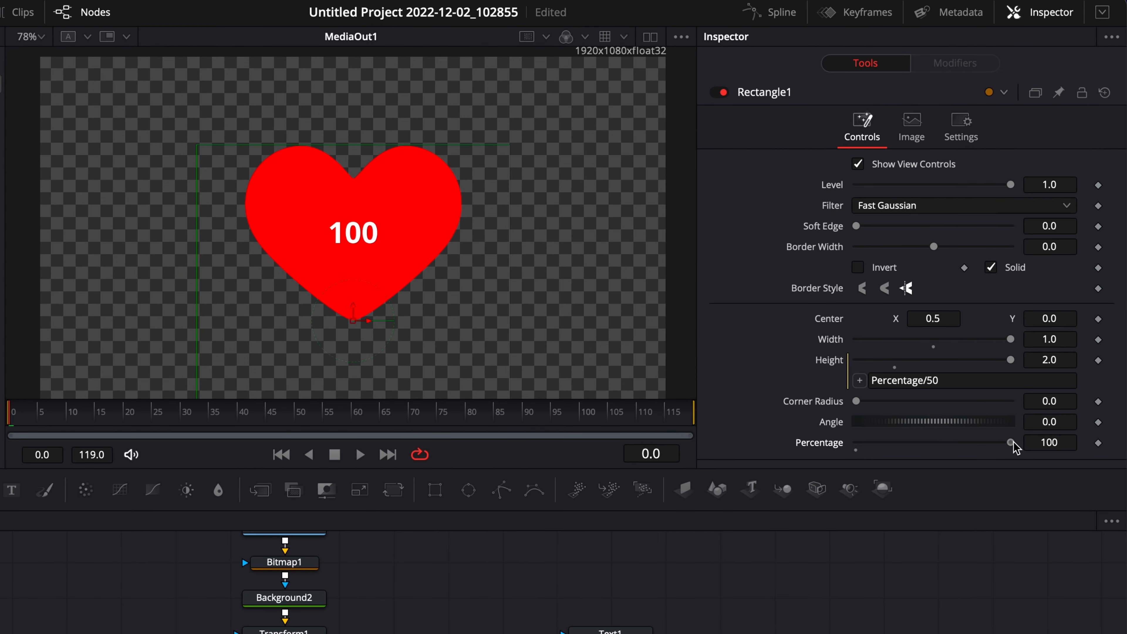
pyautogui.moveTo(1015, 448); pyautogui.dragTo(954, 450)
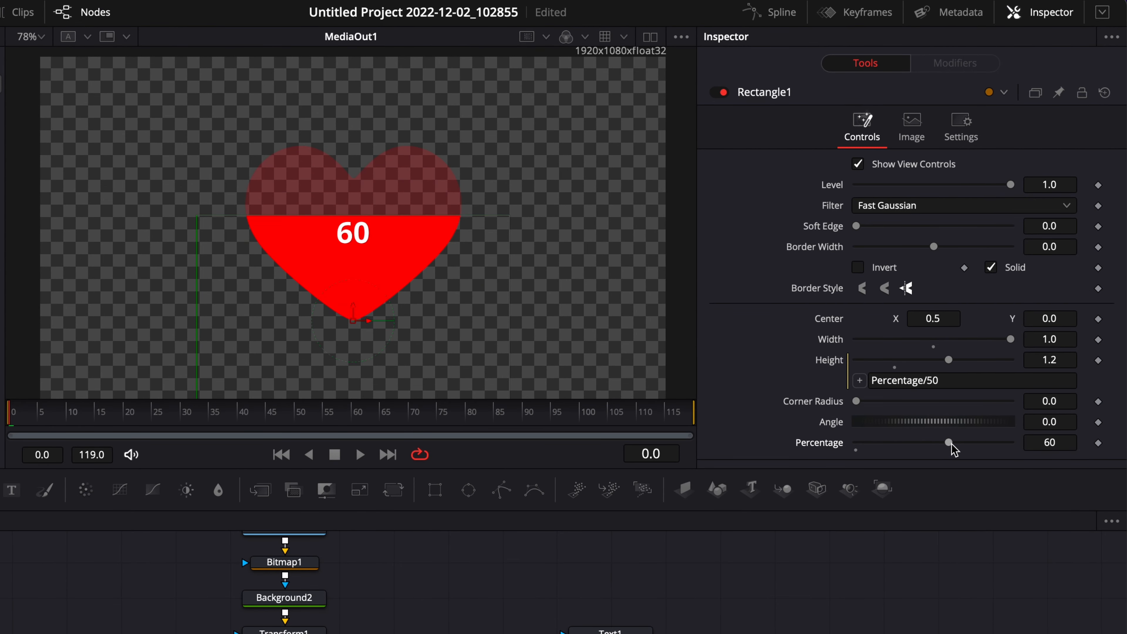
pyautogui.hotkey('ctrl', 's')
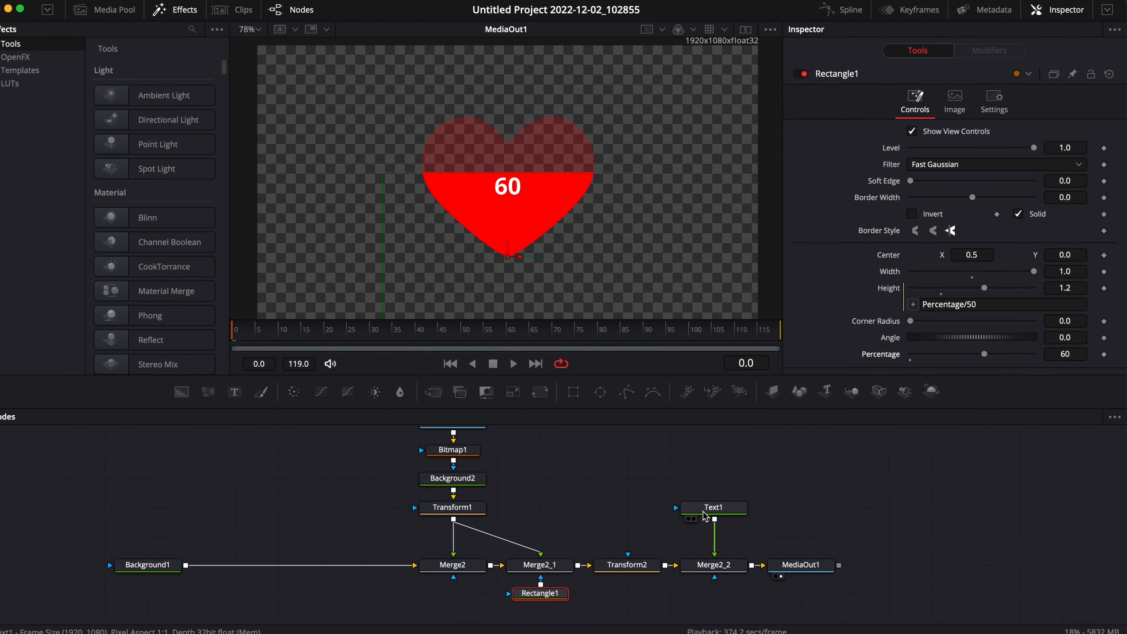
# - Extend the text expression to Rectangle1.Percentage.. "%" so a percent sign follows the number
pyautogui.click(603, 631)
pyautogui.click(900, 278)
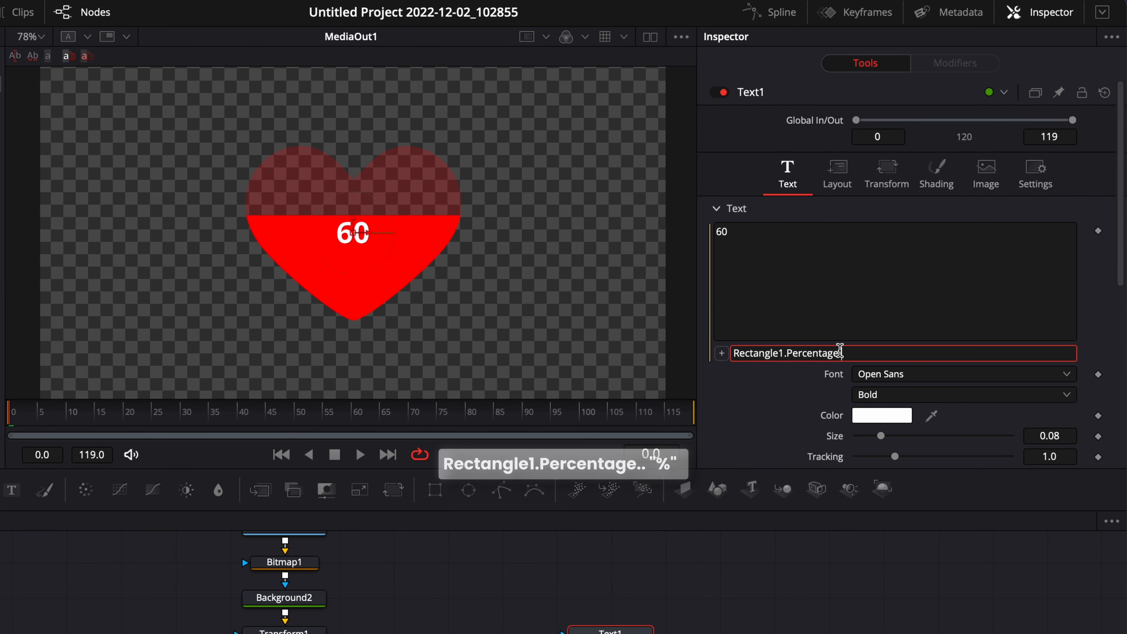
pyautogui.write('.. "')
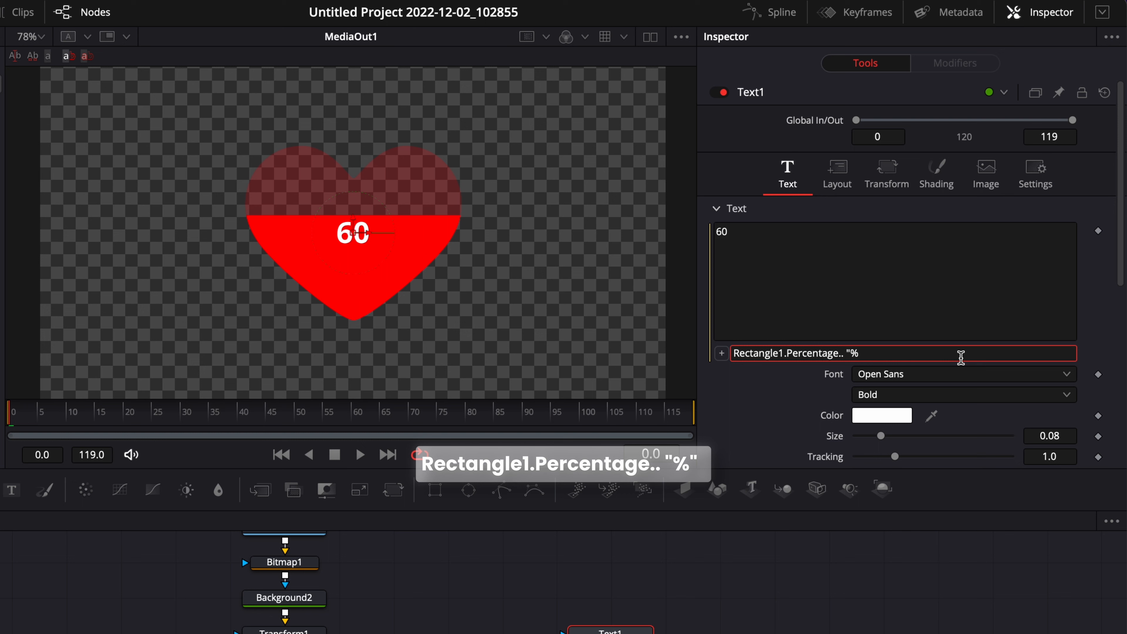
pyautogui.write('%')
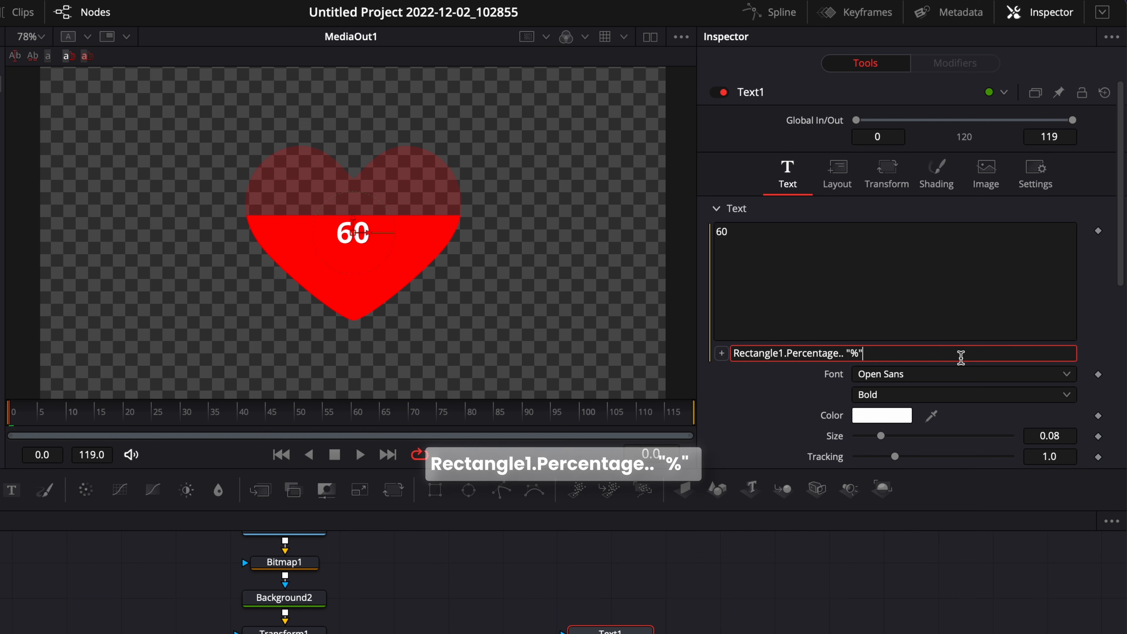
pyautogui.write('"')
pyautogui.press('Return')
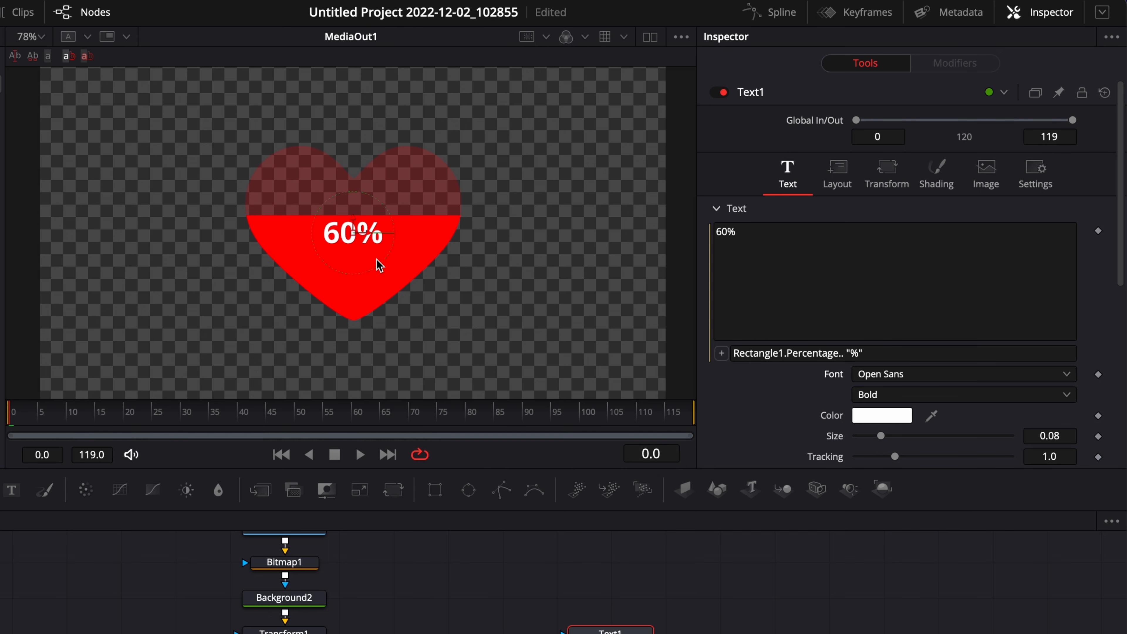
# - Try changing the expression's suffix to "$" and ".000$", then undo the change
pyautogui.click(859, 353)
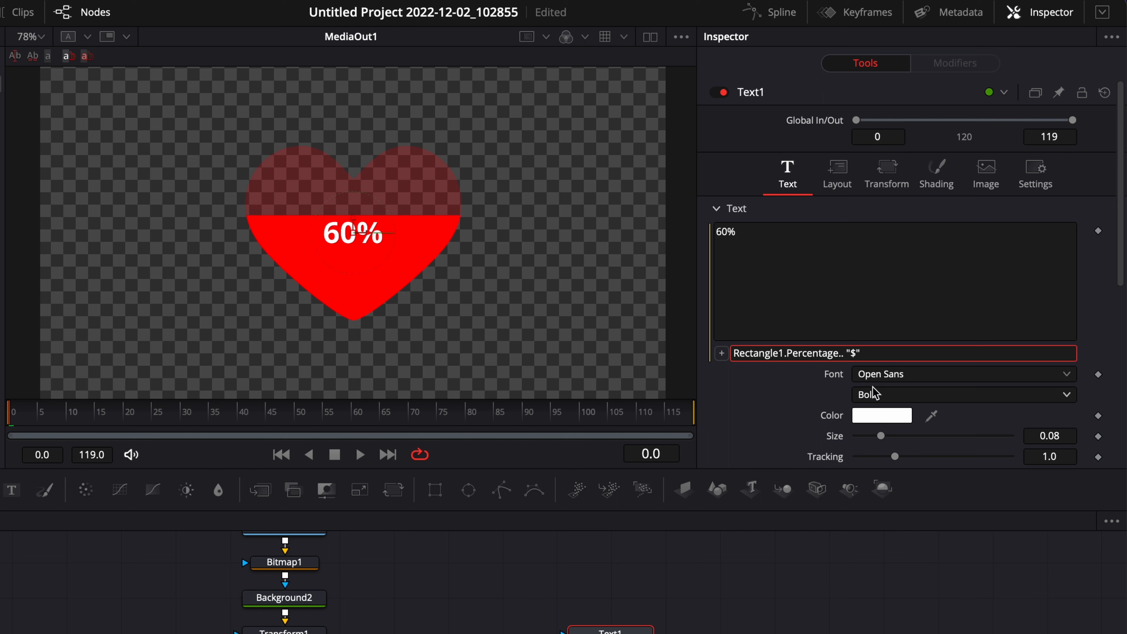
pyautogui.press('Return')
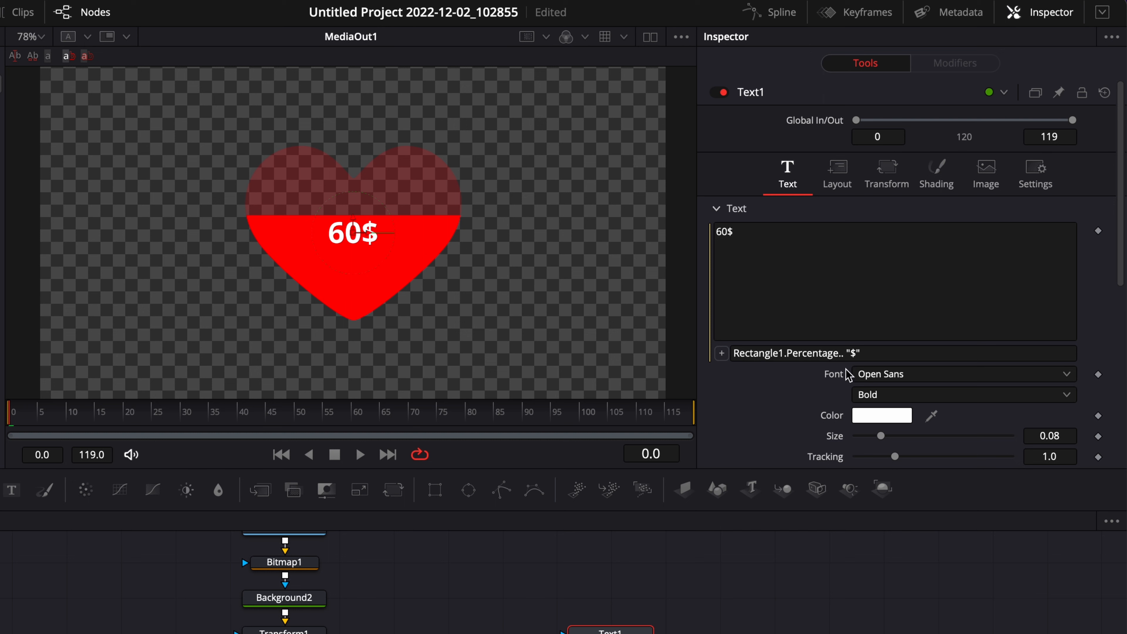
pyautogui.click(857, 352)
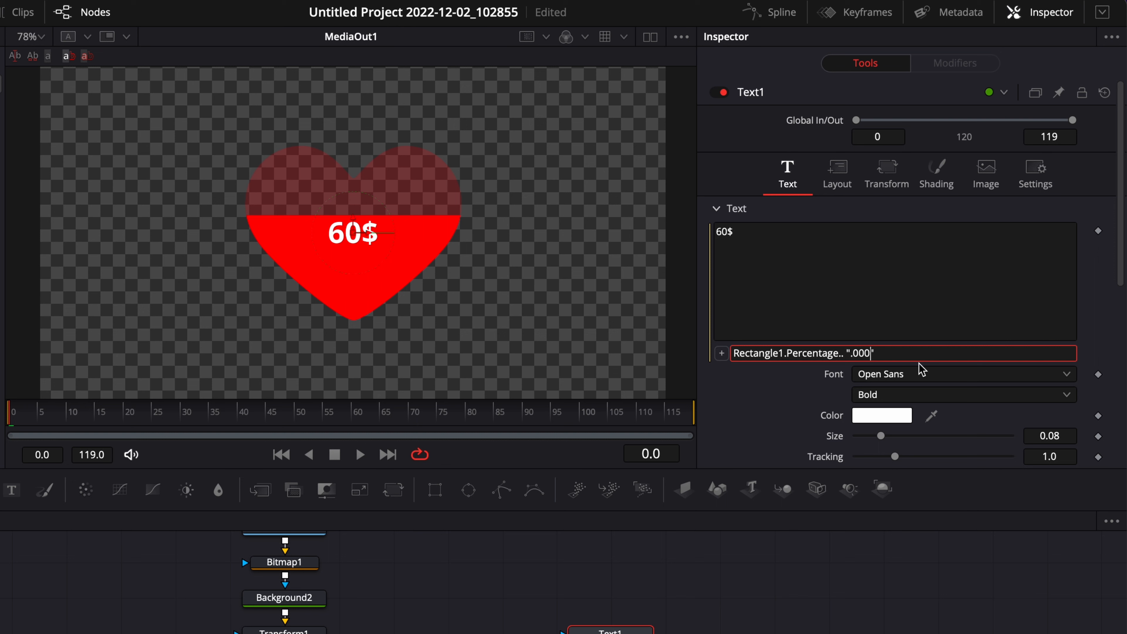
pyautogui.press('Return')
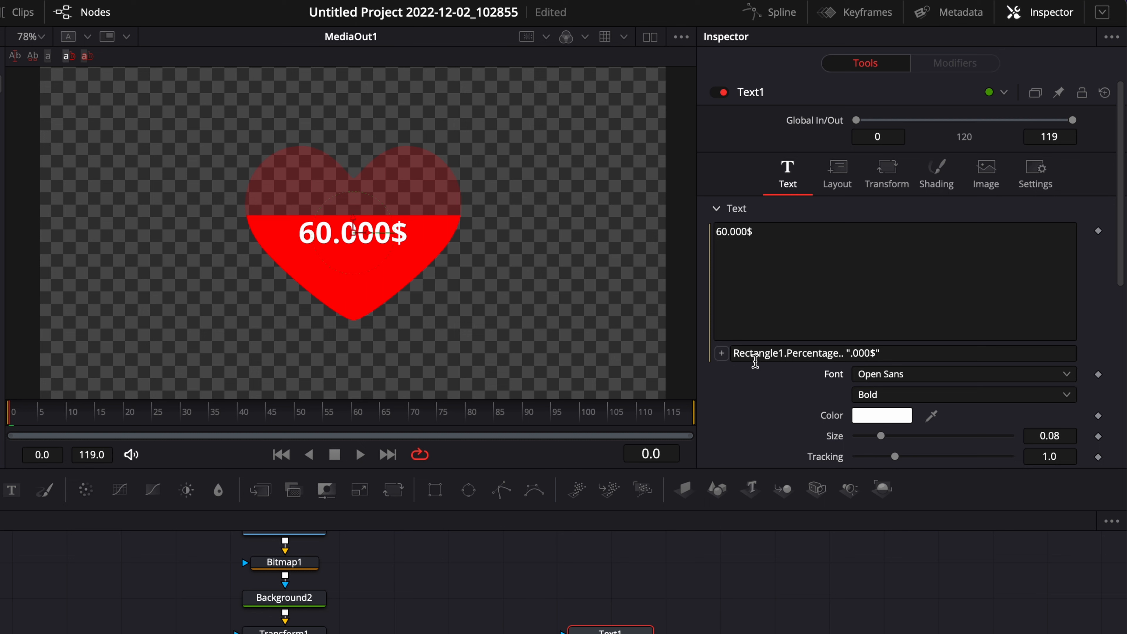
pyautogui.hotkey('ctrl', 'z')
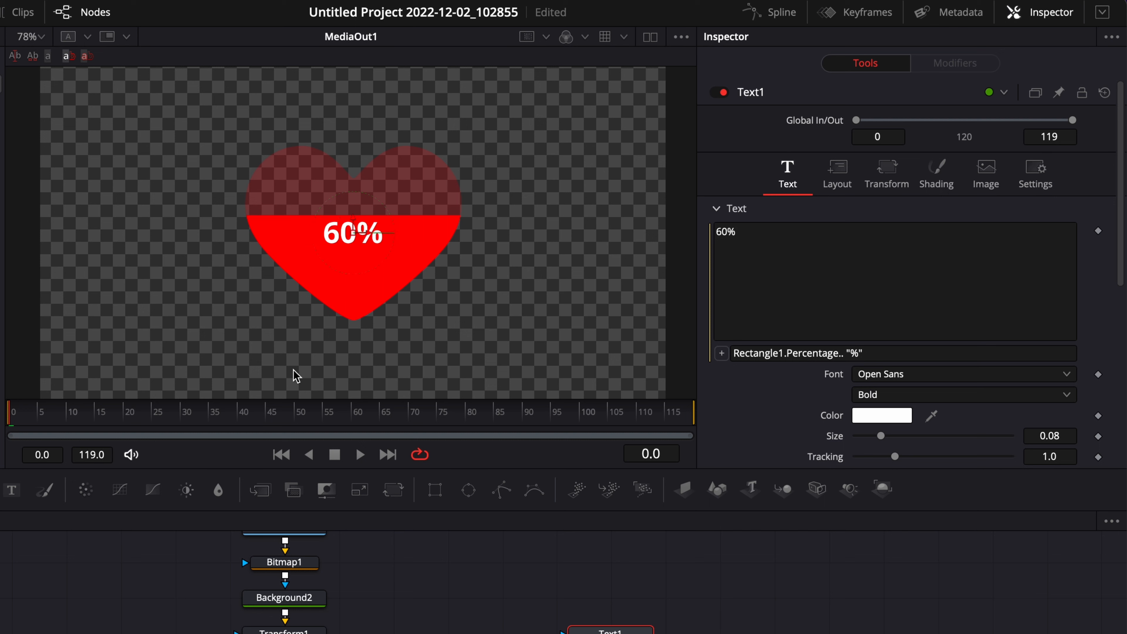
# - Set Text1's font to Poppins and increase its size to about 0.1364
pyautogui.click(904, 377)
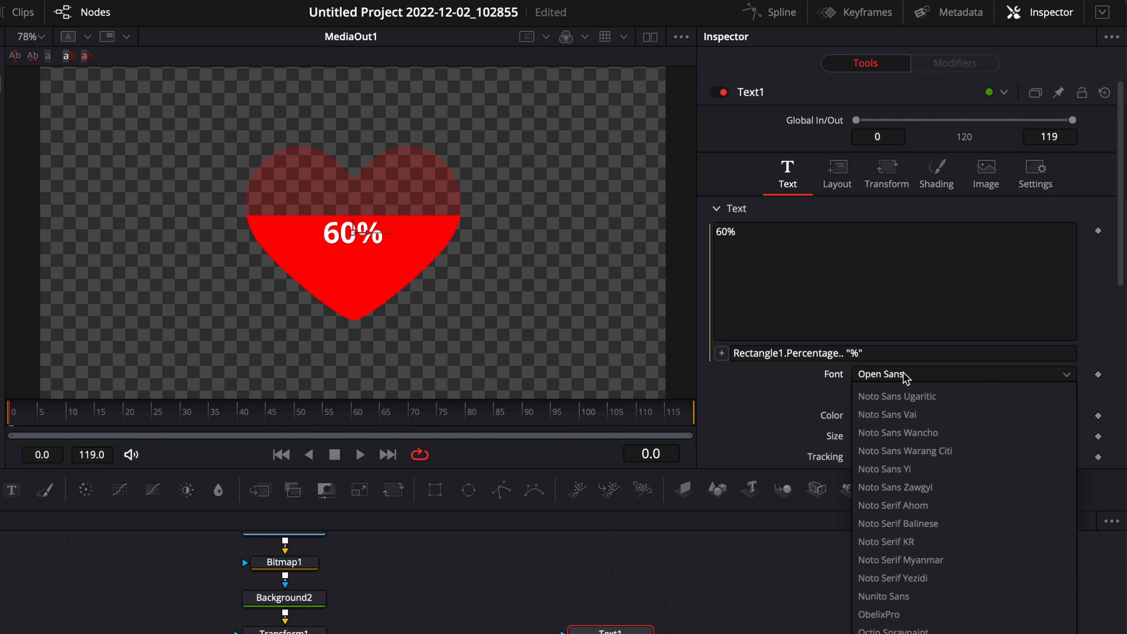
pyautogui.scroll(-5, 904, 377)
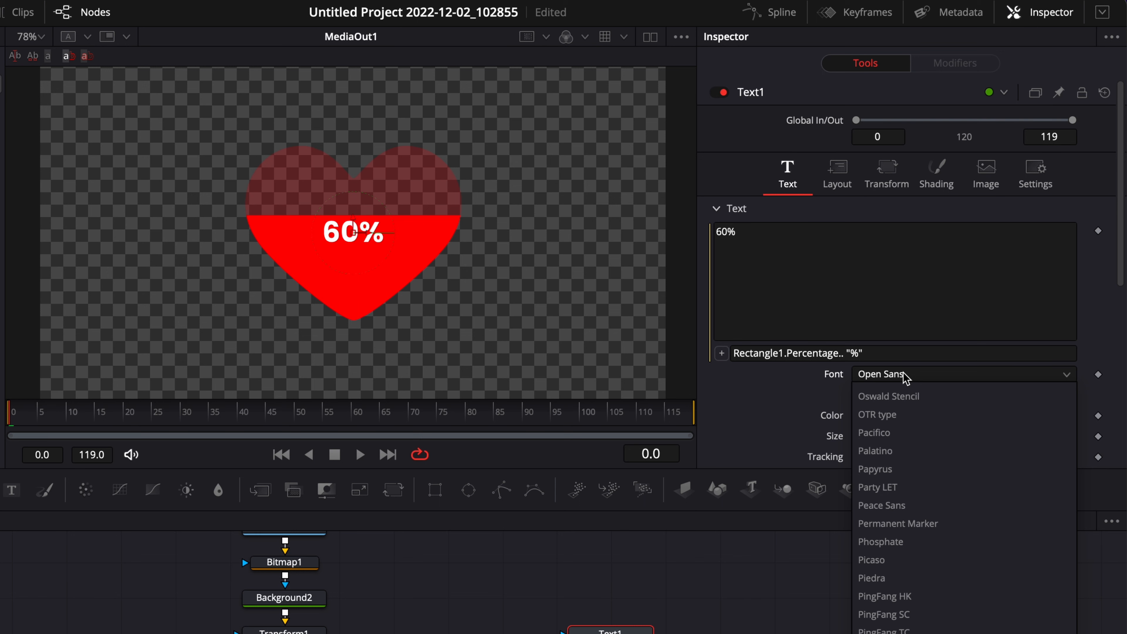
pyautogui.press('Return')
pyautogui.moveTo(881, 436); pyautogui.dragTo(900, 435)
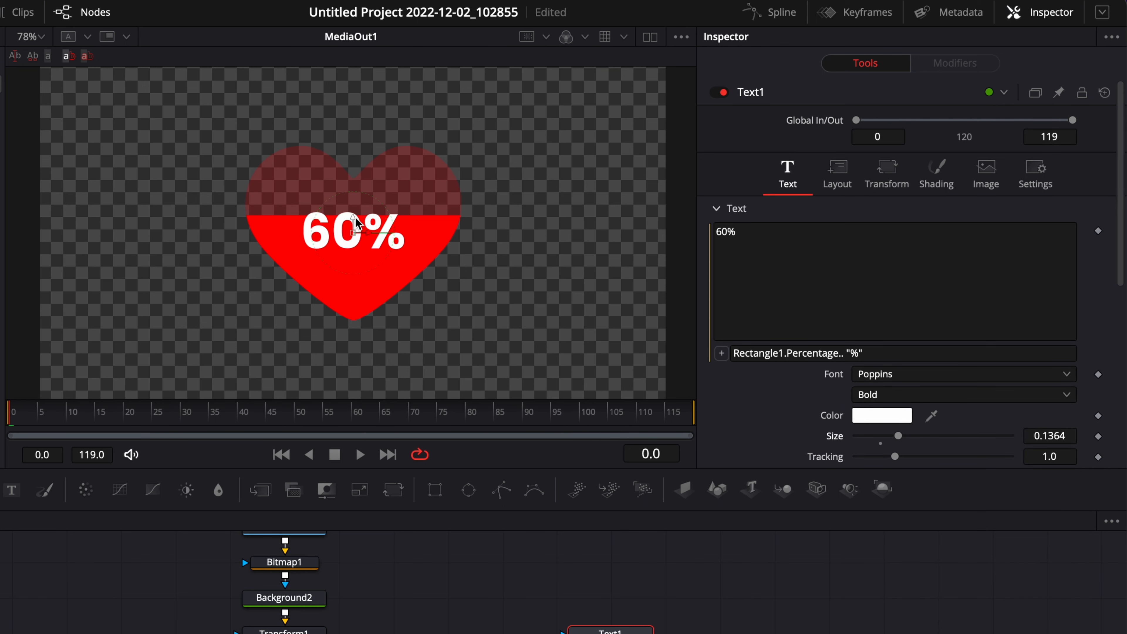
pyautogui.moveTo(356, 219); pyautogui.dragTo(356, 216)
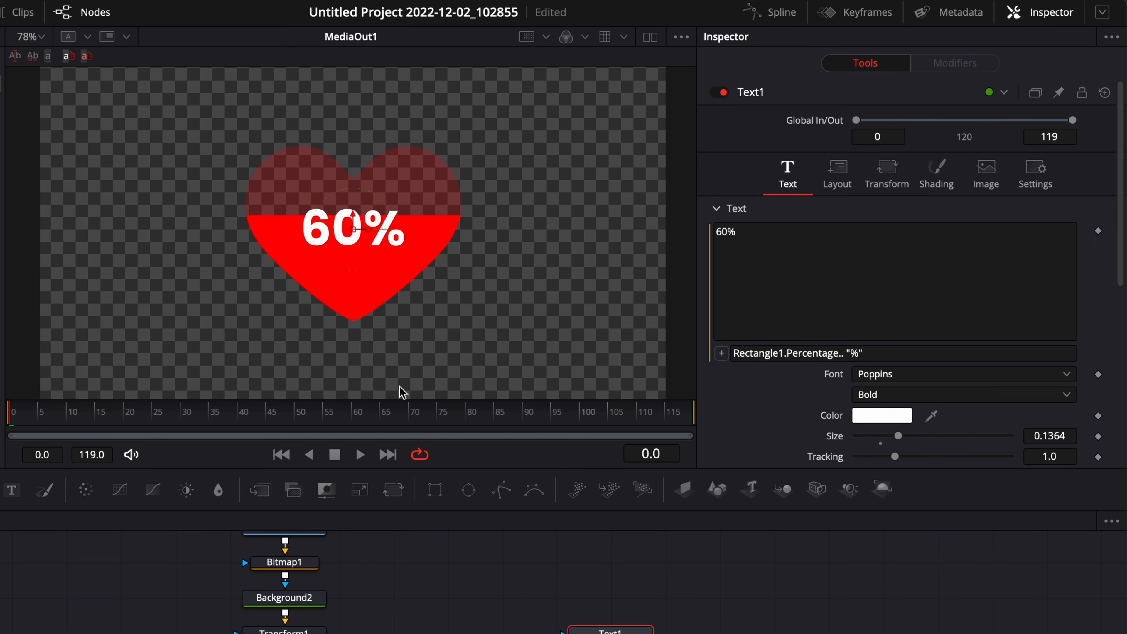
# - Insert a Transform node after Merge2_2
pyautogui.click(718, 558)
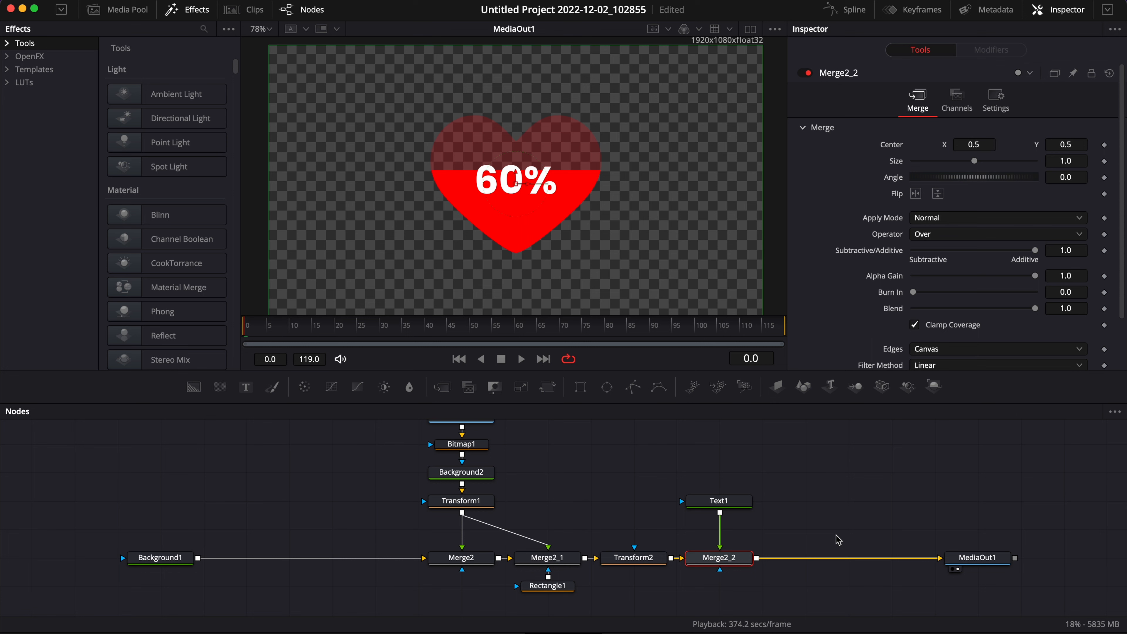
pyautogui.hotkey('shift', 'space')
pyautogui.write('tran')
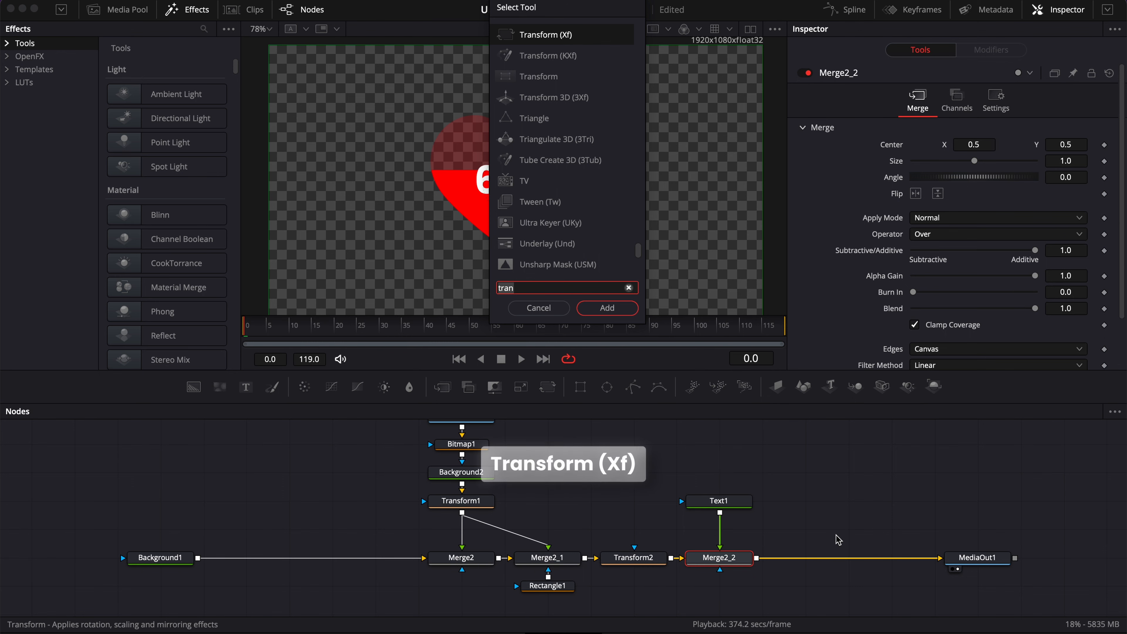
pyautogui.press('Return')
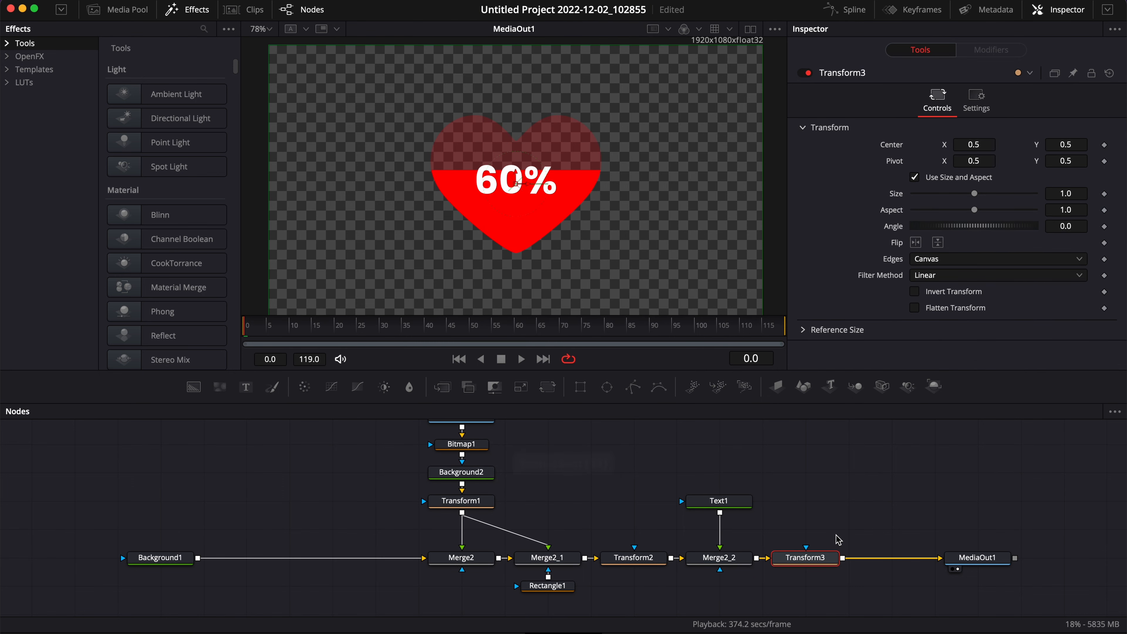
# - Insert a Brightness Contrast node after Transform3
pyautogui.hotkey('shift', 'space')
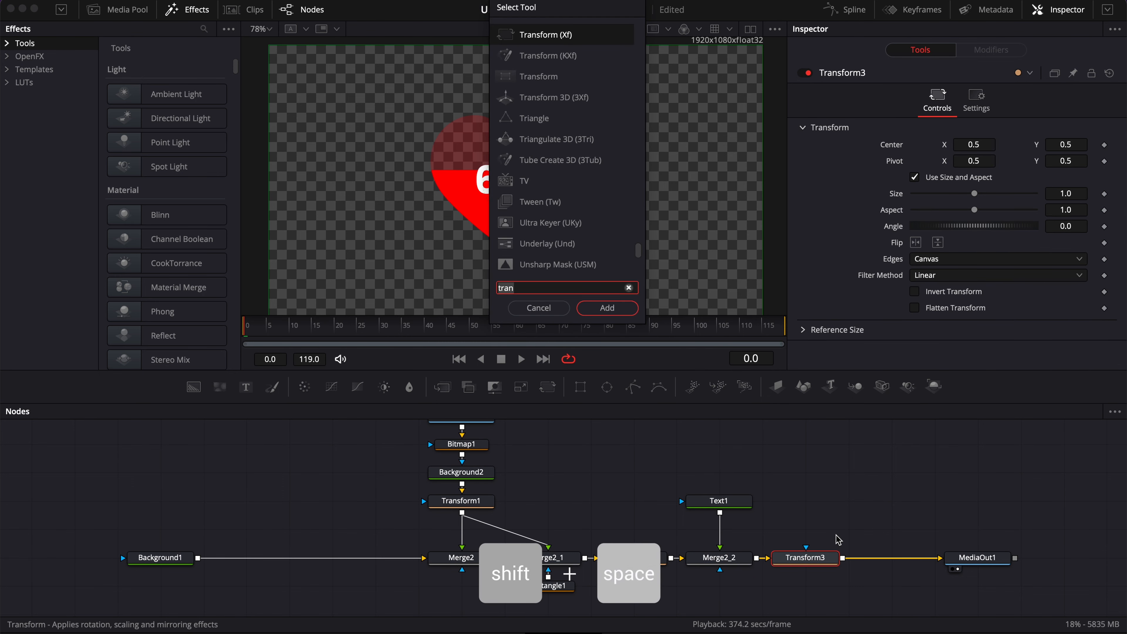
pyautogui.write('br')
pyautogui.press('Return')
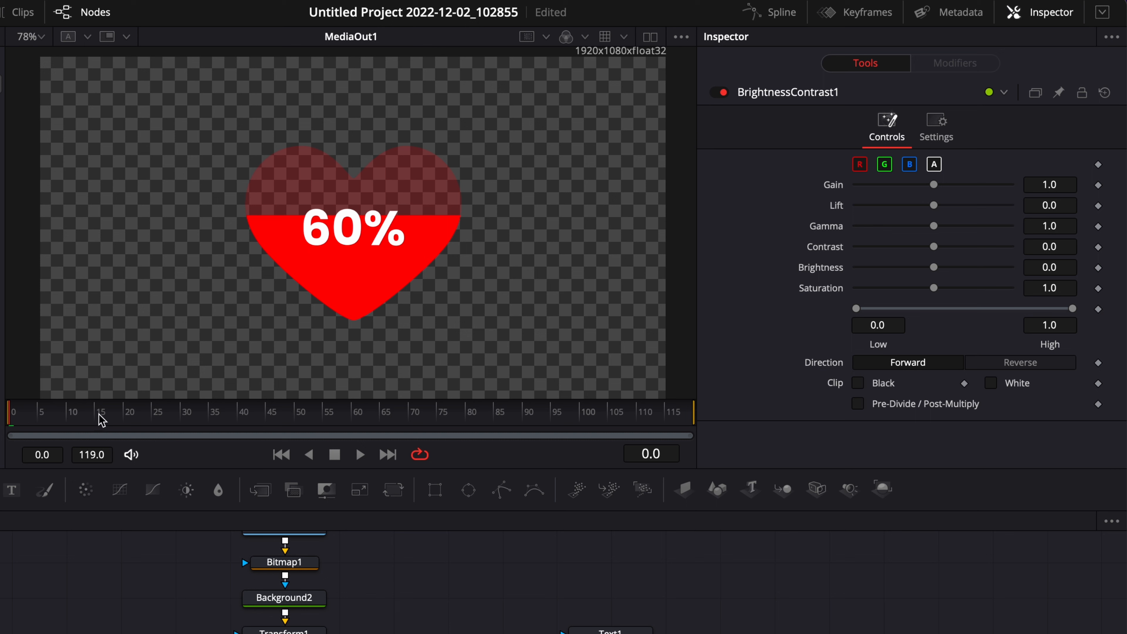
# - Keyframe BrightnessContrast1's Gain at 1.0 around frame 10 and 0 at frame 0 to fade in
pyautogui.click(68, 412)
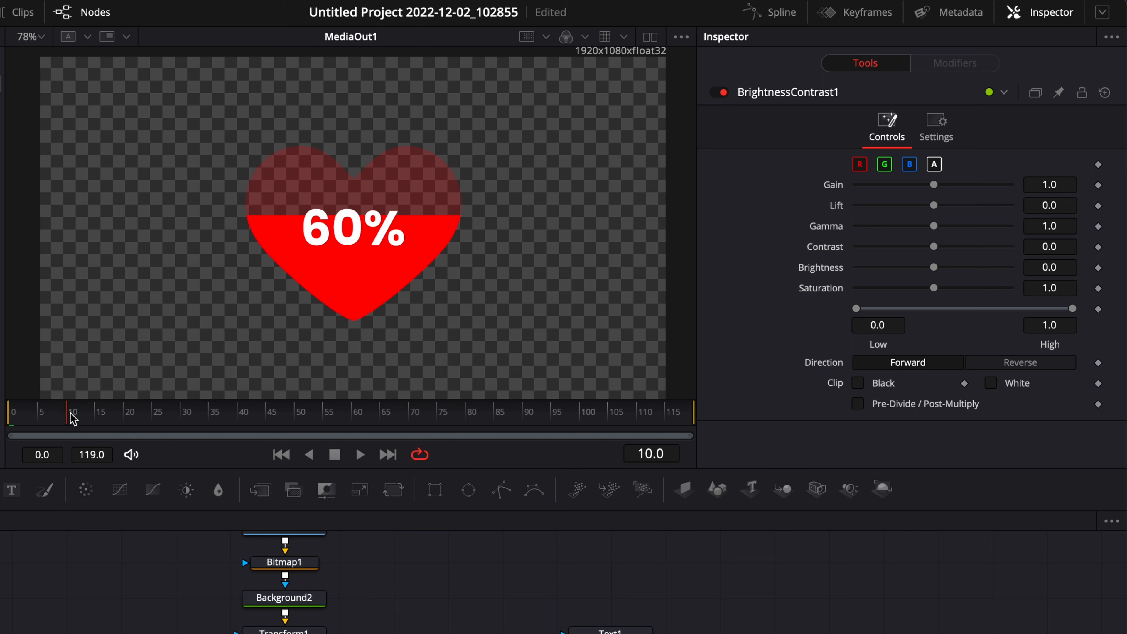
pyautogui.click(1098, 184)
pyautogui.moveTo(39, 424); pyautogui.dragTo(10, 415)
pyautogui.moveTo(933, 185); pyautogui.dragTo(825, 184)
# - Keyframe Transform3's size at 1.0 at frame 25 and 0.6 at frame 0, then scrub to preview
pyautogui.click(156, 415)
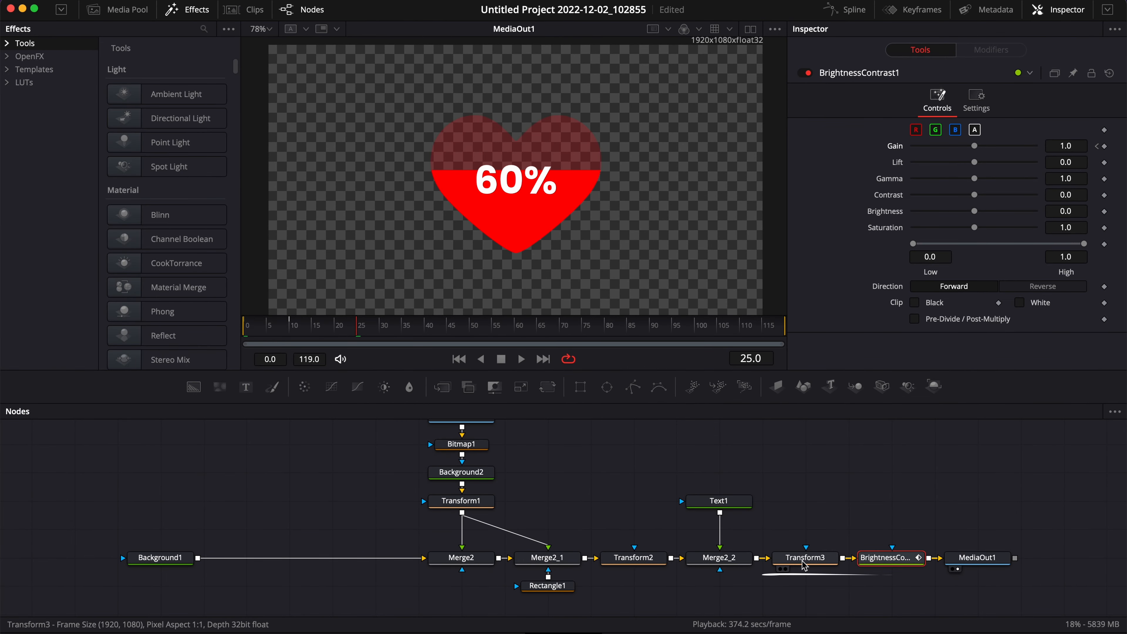
pyautogui.click(804, 566)
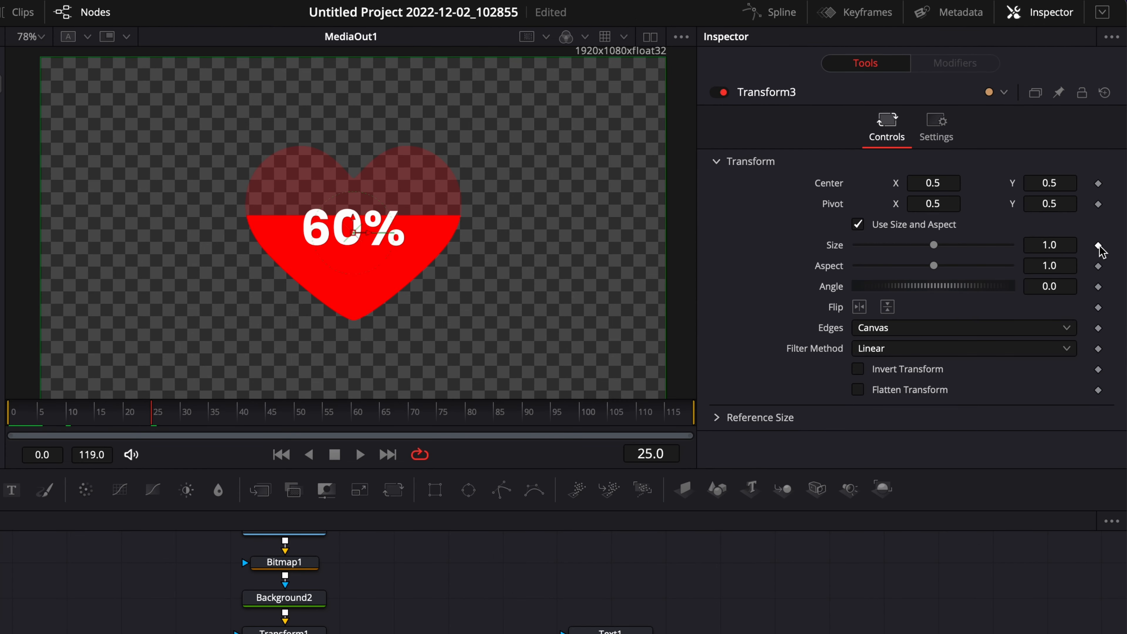
pyautogui.click(1098, 245)
pyautogui.moveTo(153, 415); pyautogui.dragTo(11, 414)
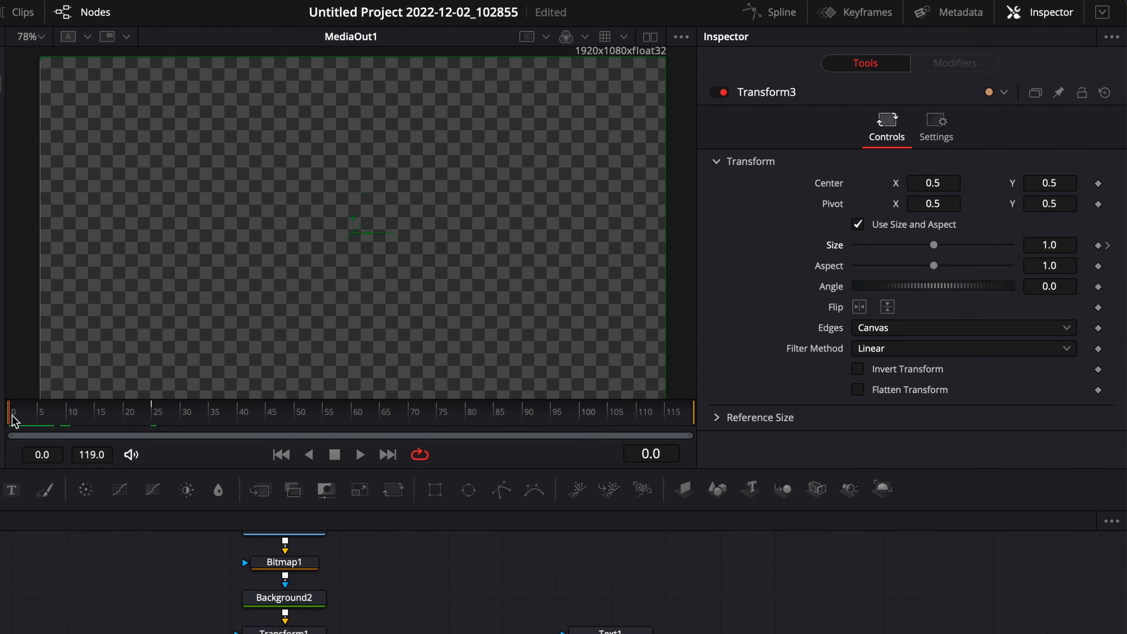
pyautogui.click(1060, 245)
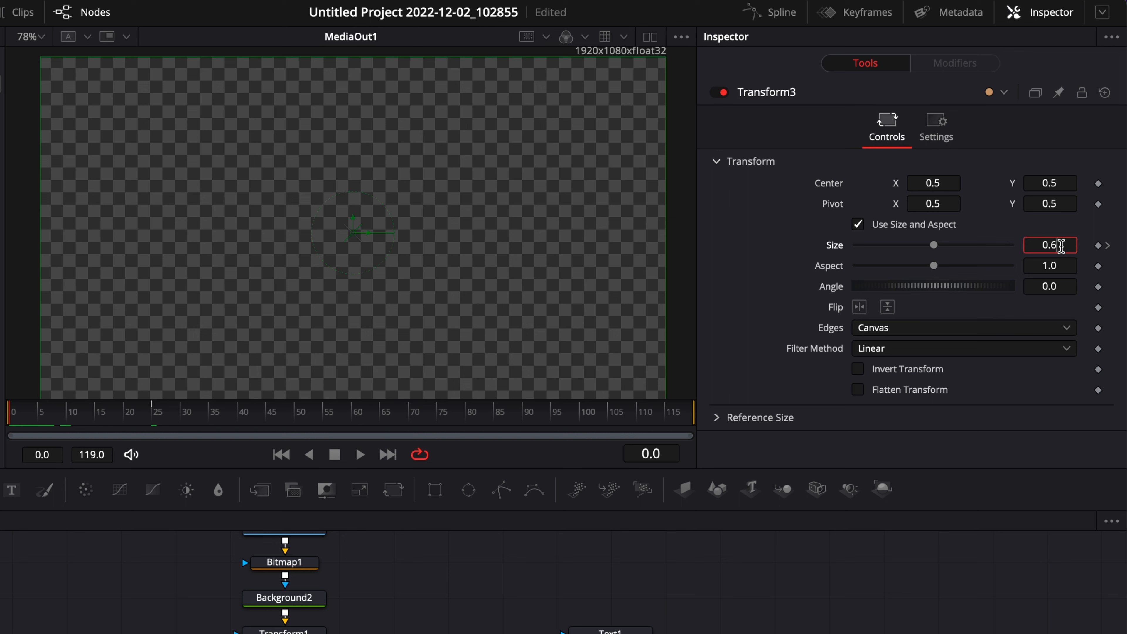
pyautogui.moveTo(30, 406); pyautogui.dragTo(119, 406)
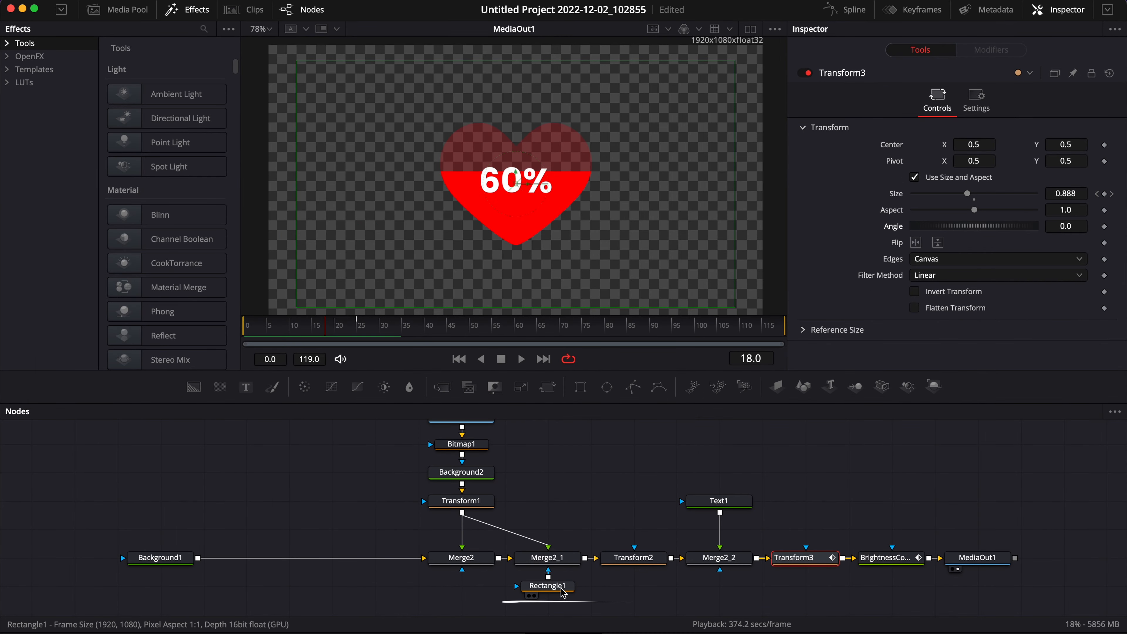
# - Animate Rectangle1's Percentage from 0 at frame 0 to 75 at frame 25, then play back the result
pyautogui.click(562, 592)
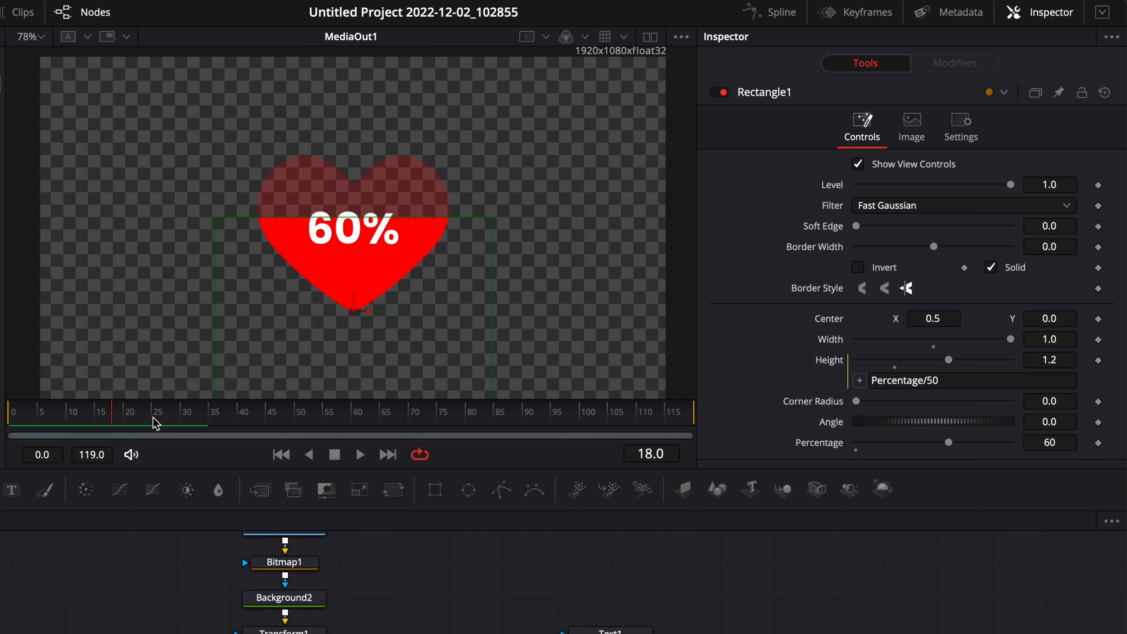
pyautogui.moveTo(154, 419); pyautogui.dragTo(156, 419)
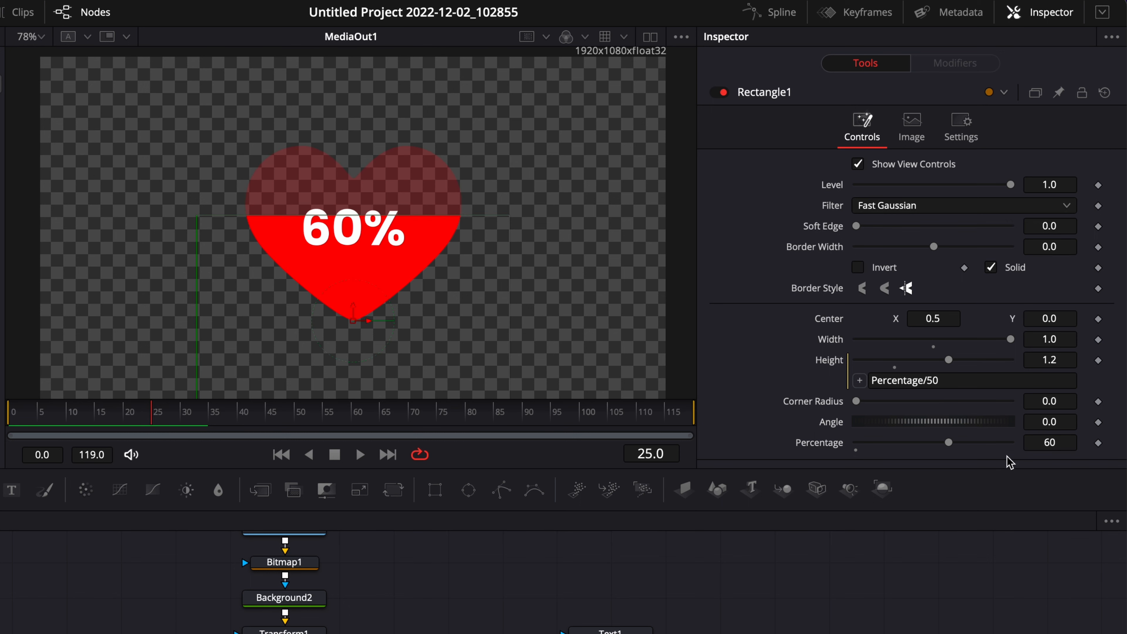
pyautogui.moveTo(949, 443); pyautogui.dragTo(973, 444)
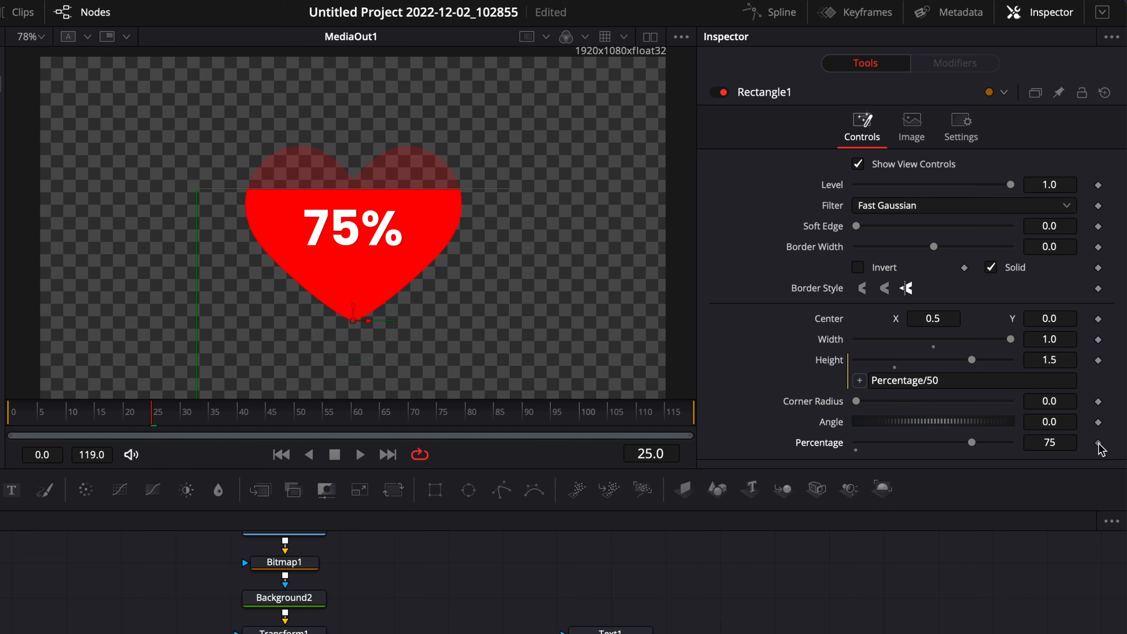
pyautogui.moveTo(57, 414); pyautogui.dragTo(10, 414)
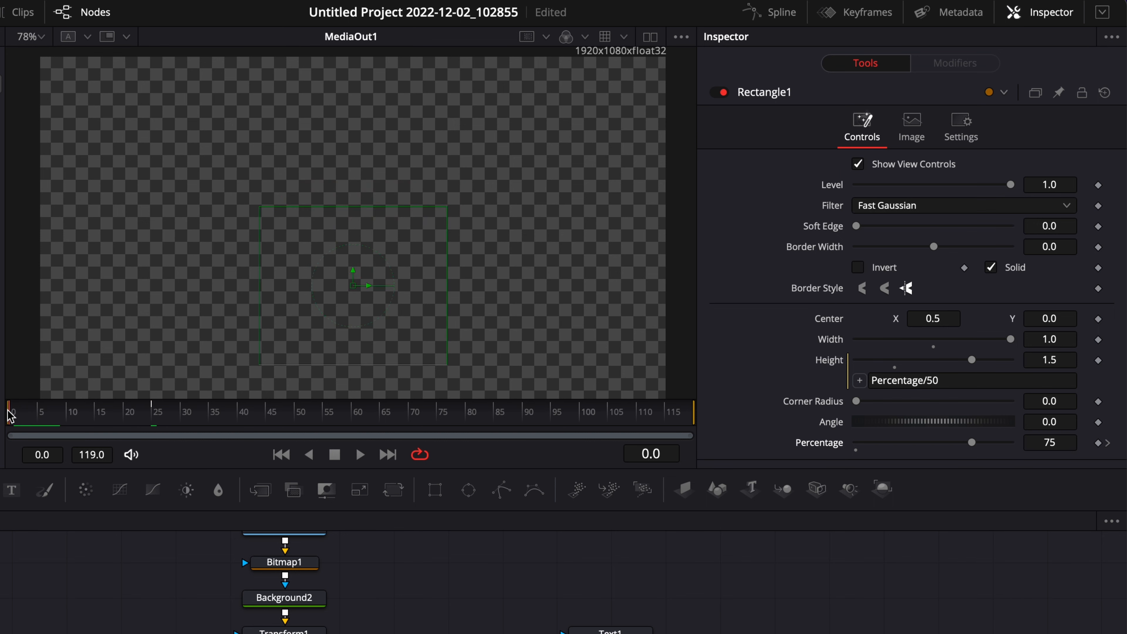
pyautogui.moveTo(972, 442); pyautogui.dragTo(809, 439)
pyautogui.press('space')
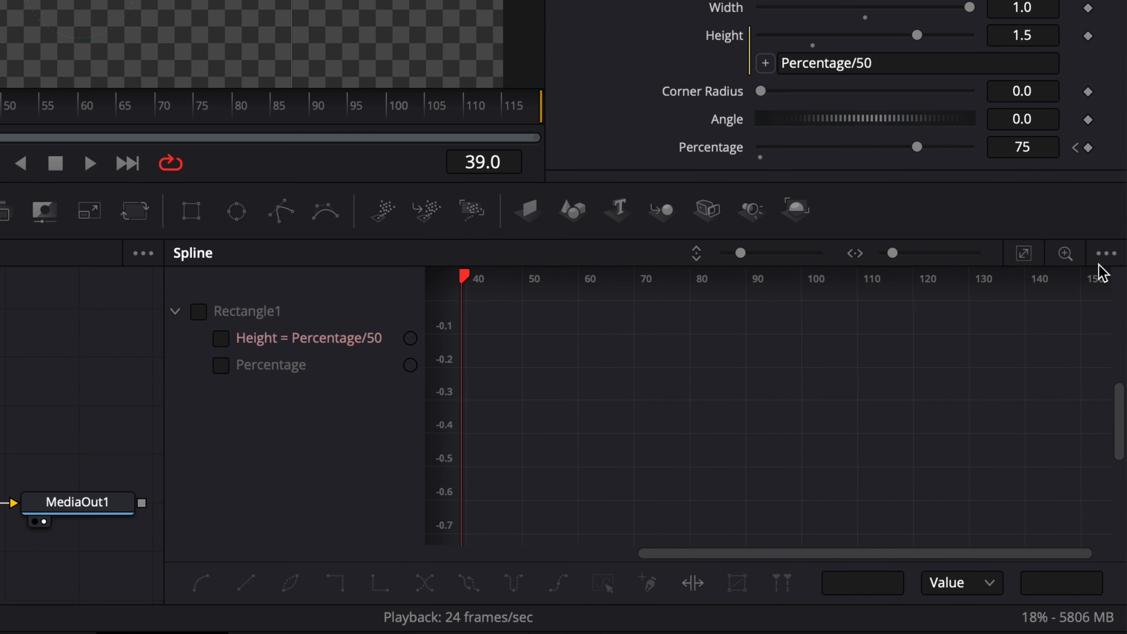
# - Display Rectangle1's and Transform3's animation curves together in the Spline editor
pyautogui.click(1109, 407)
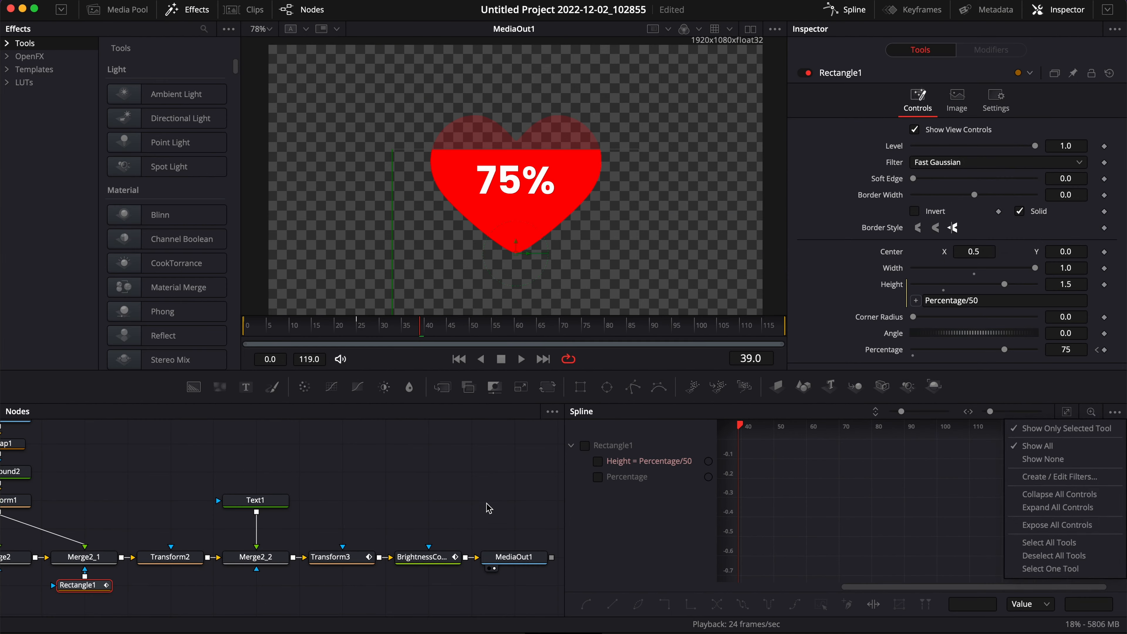
pyautogui.click(488, 508)
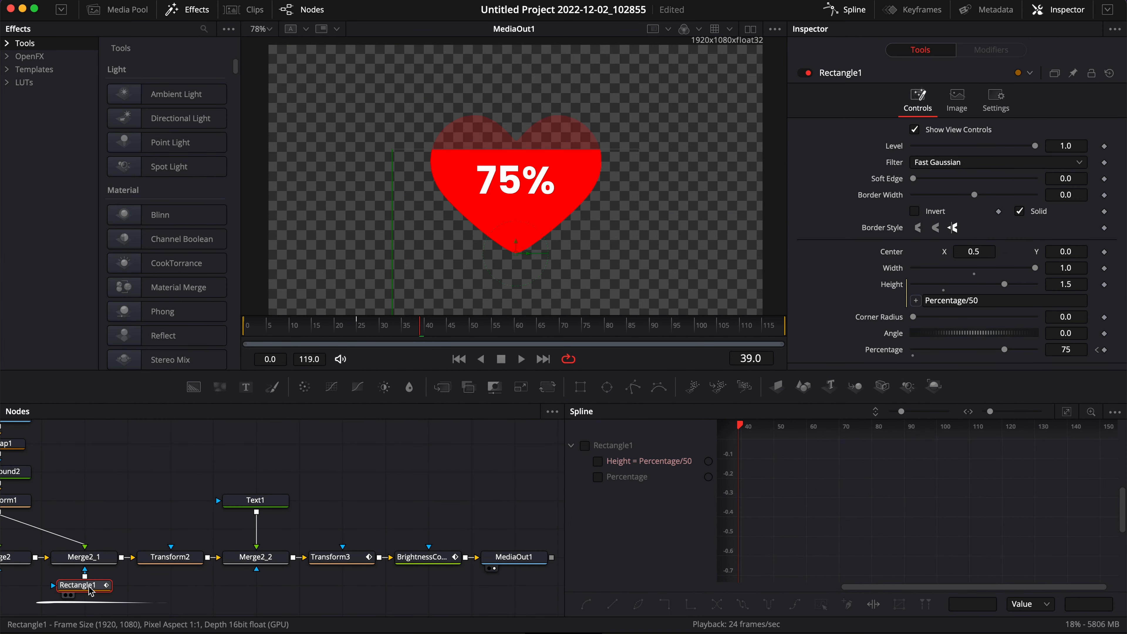
pyautogui.keyDown('super'); pyautogui.click(359, 561); pyautogui.keyUp('super')
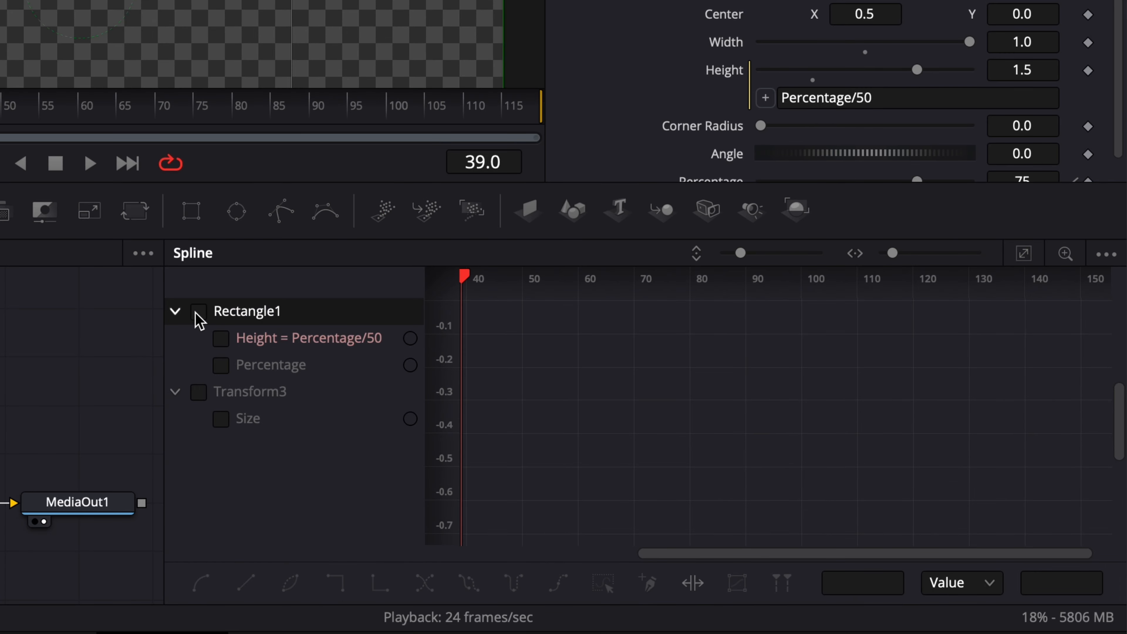
pyautogui.click(585, 445)
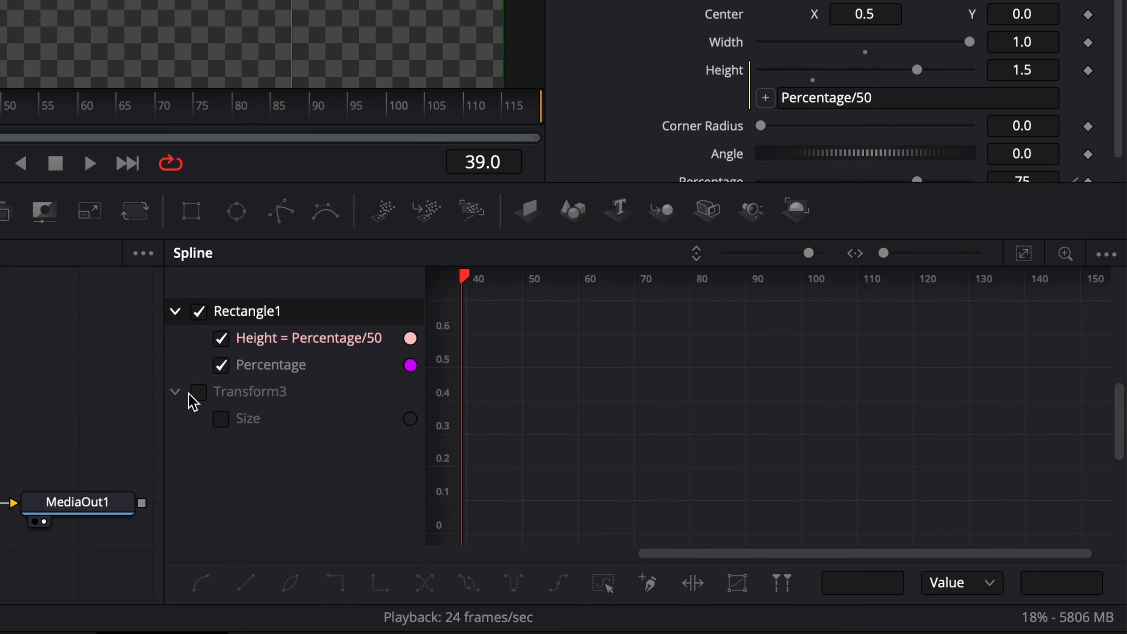
pyautogui.click(198, 393)
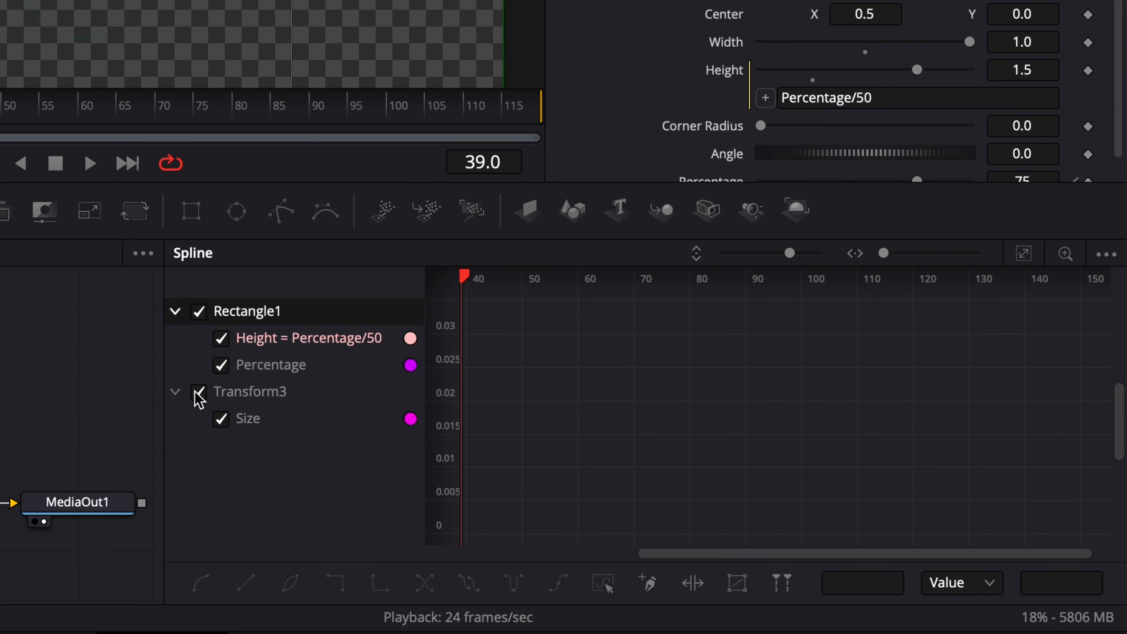
# - Select all the keyframes, smooth them and adjust their Ease In, then scrub the timeline to preview the eased fill
pyautogui.click(1023, 254)
pyautogui.moveTo(500, 538); pyautogui.dragTo(1116, 293)
pyautogui.press('s')
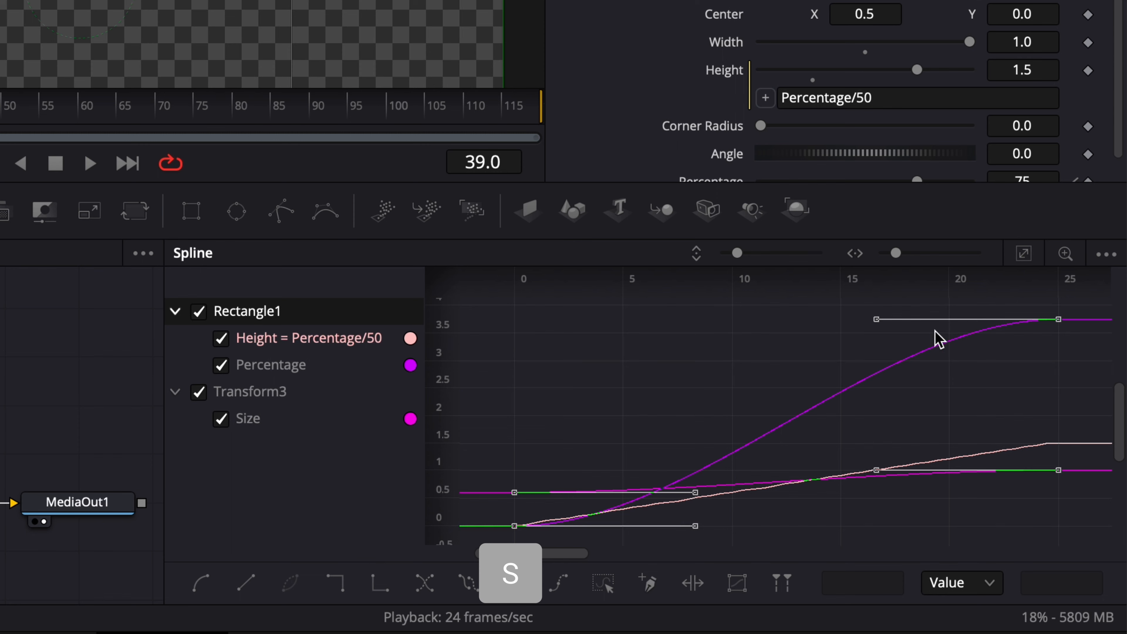
pyautogui.press('t')
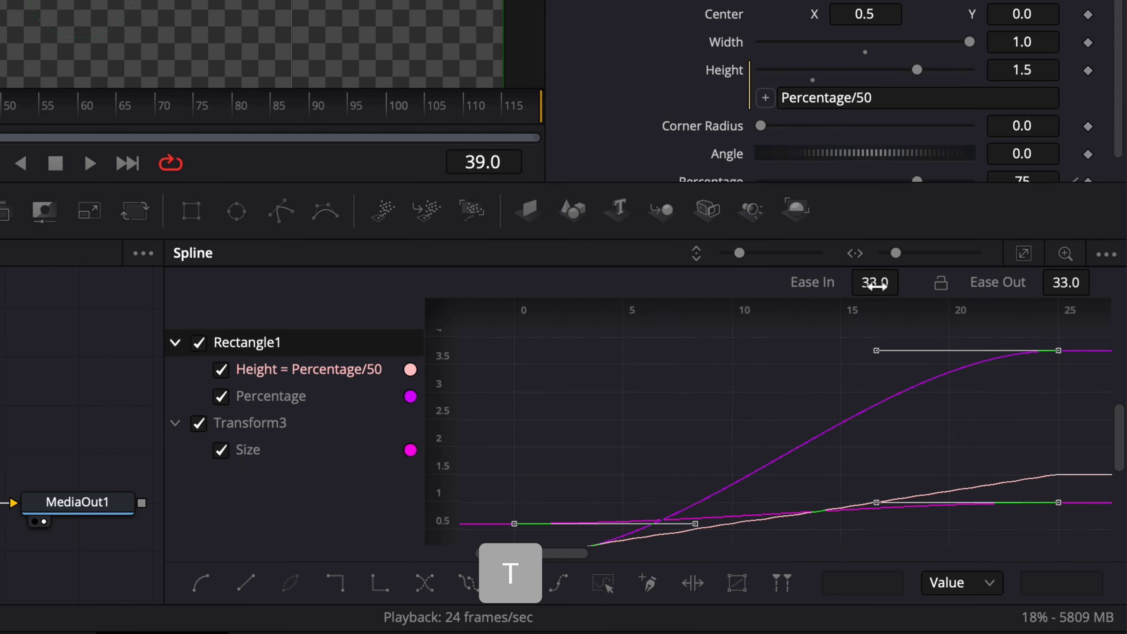
pyautogui.moveTo(876, 282); pyautogui.dragTo(905, 279)
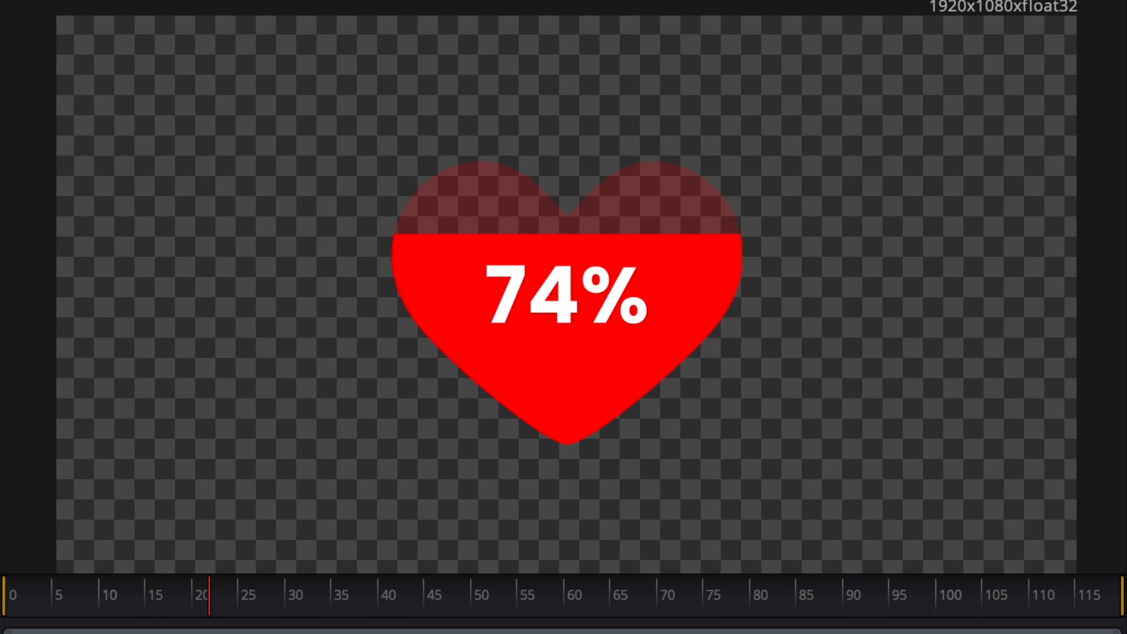
pyautogui.moveTo(963, 585); pyautogui.dragTo(924, 593)
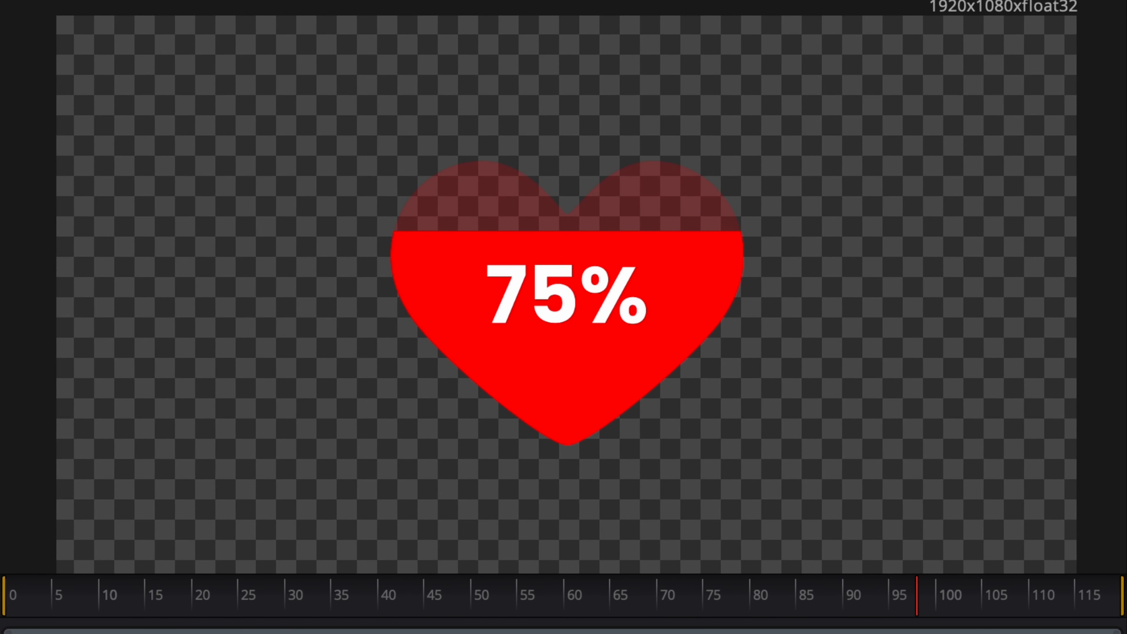